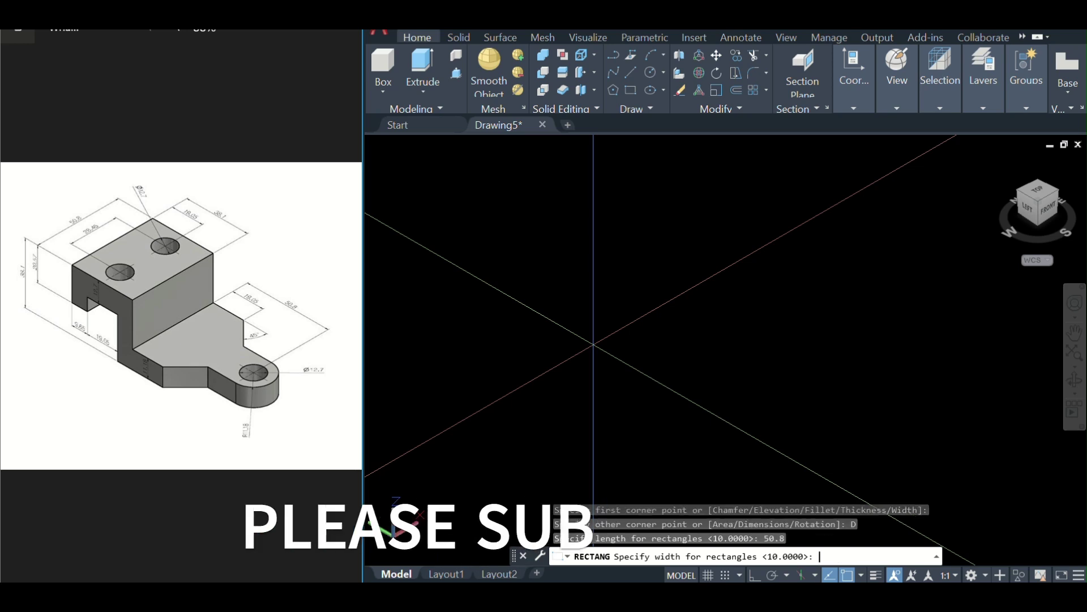
- Draw the 50.8 by 38.1 rectangular base plate
{"action": "type", "text": "1"}
{"action": "key", "text": "Return"}
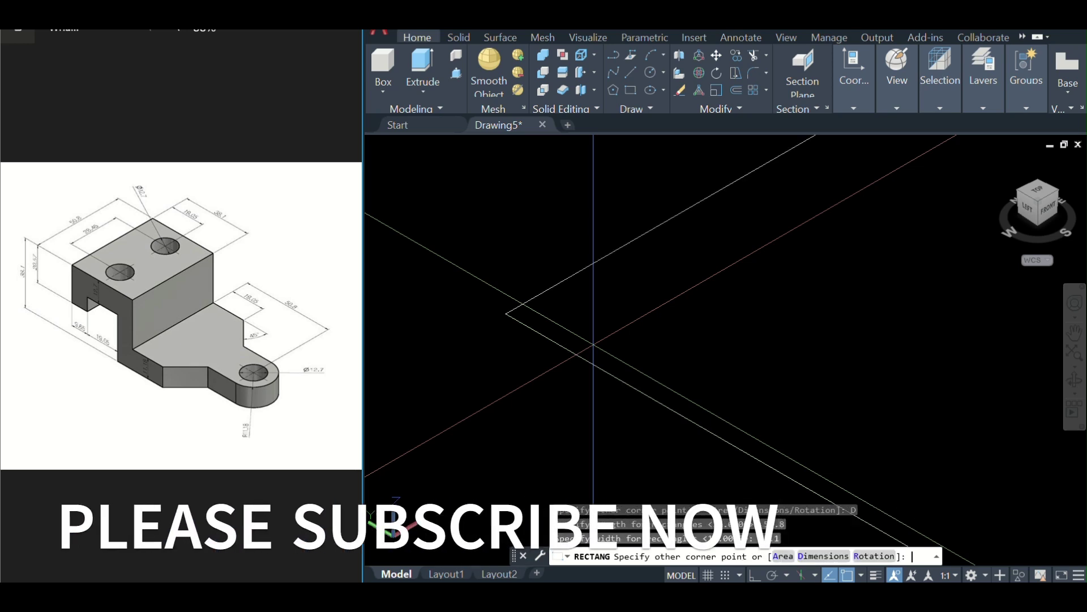
{"action": "left_click", "coordinate": [679, 339]}
{"action": "scroll", "coordinate": [592, 220], "scroll_direction": "down", "scroll_amount": 3}
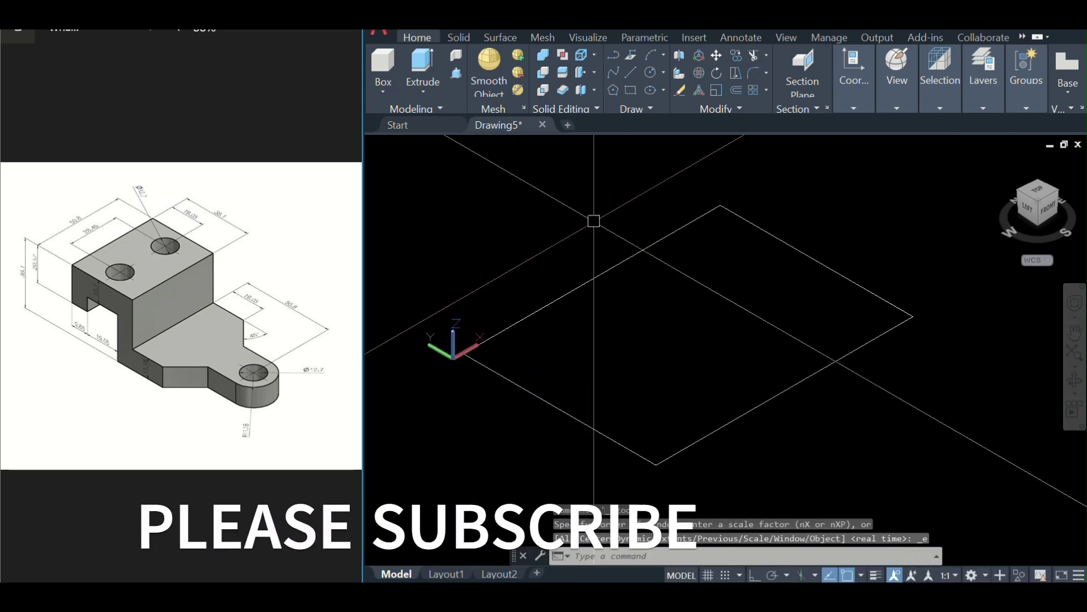
- Draw a 12.7-diameter circle at the plate's top corner, shifted 19.05 along the edge
{"action": "type", "text": "c"}
{"action": "key", "text": "Return"}
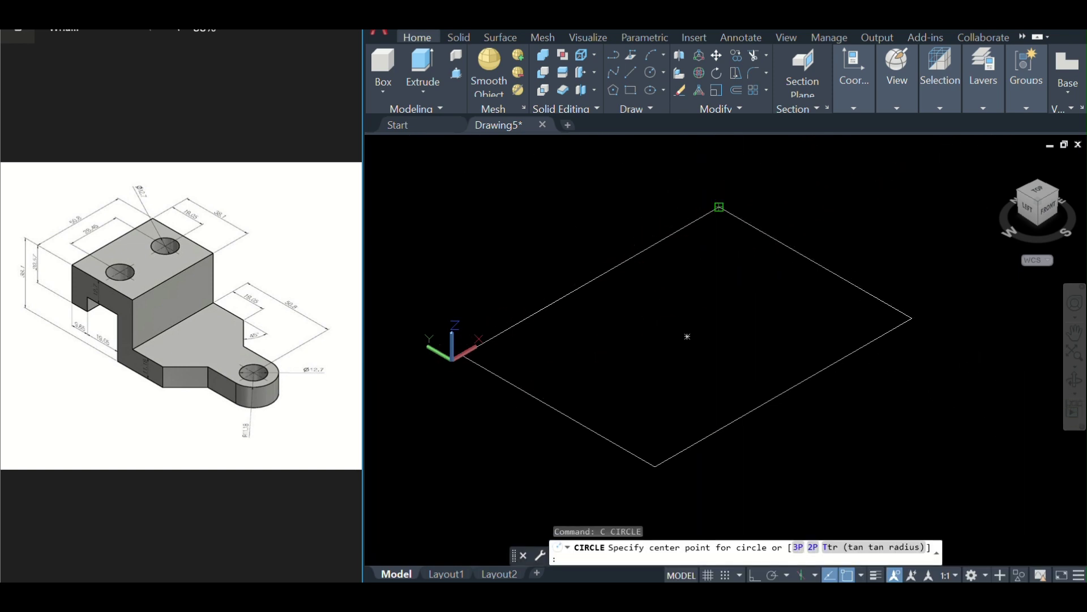
{"action": "left_click", "coordinate": [719, 207]}
{"action": "key", "text": "Return"}
{"action": "type", "text": "12.7"}
{"action": "key", "text": "Return"}
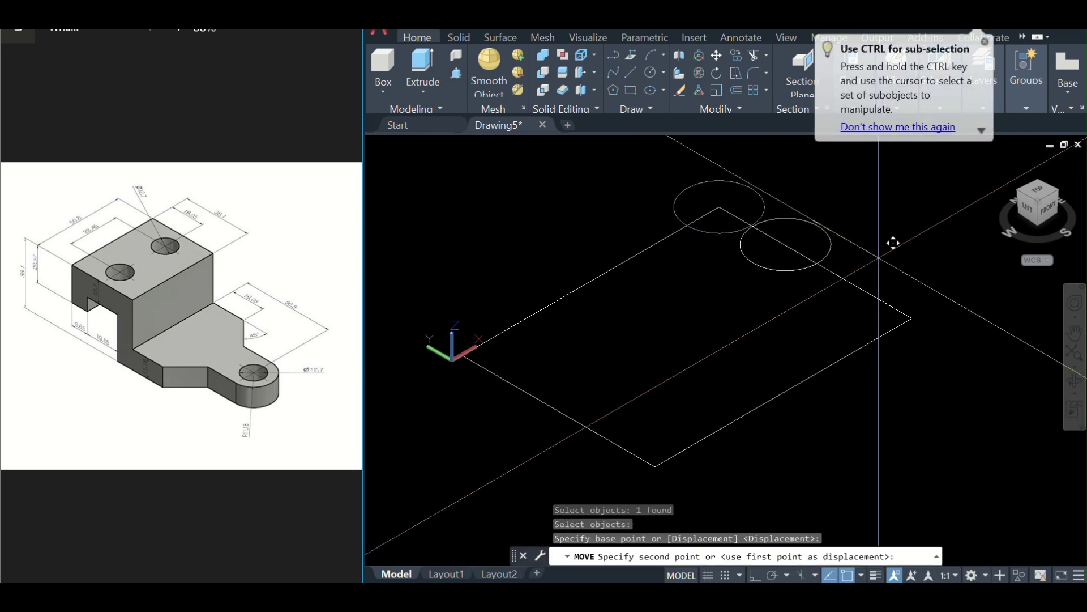
{"action": "key", "text": "F8"}
{"action": "type", "text": "19.05"}
{"action": "key", "text": "Return"}
- Copy the circle 28.45 units along the plate
{"action": "type", "text": "co"}
{"action": "key", "text": "Return"}
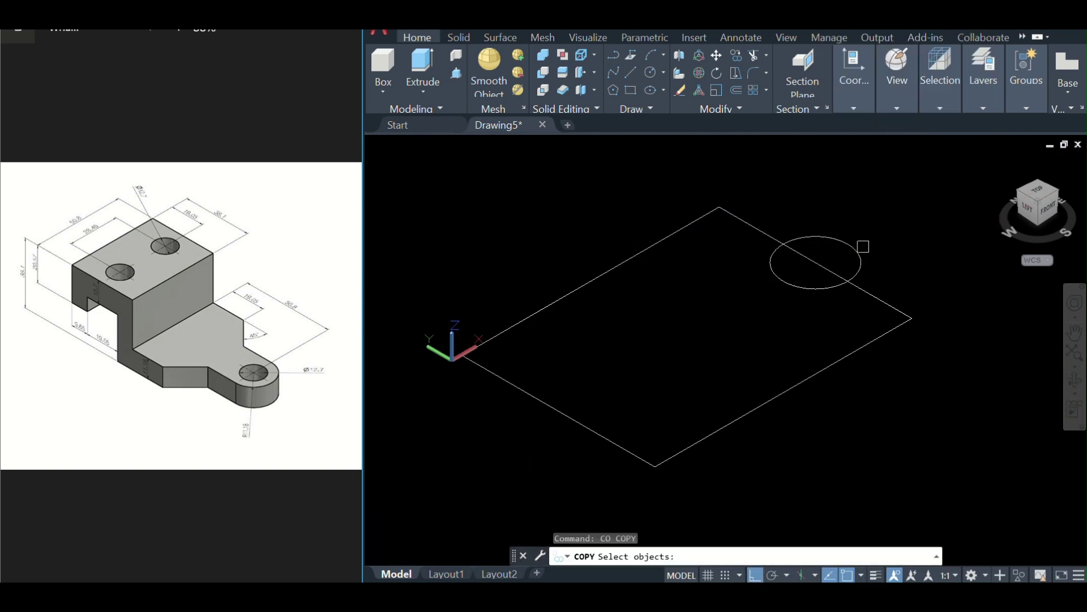
{"action": "left_click", "coordinate": [861, 249]}
{"action": "key", "text": "Return"}
{"action": "left_click", "coordinate": [825, 298]}
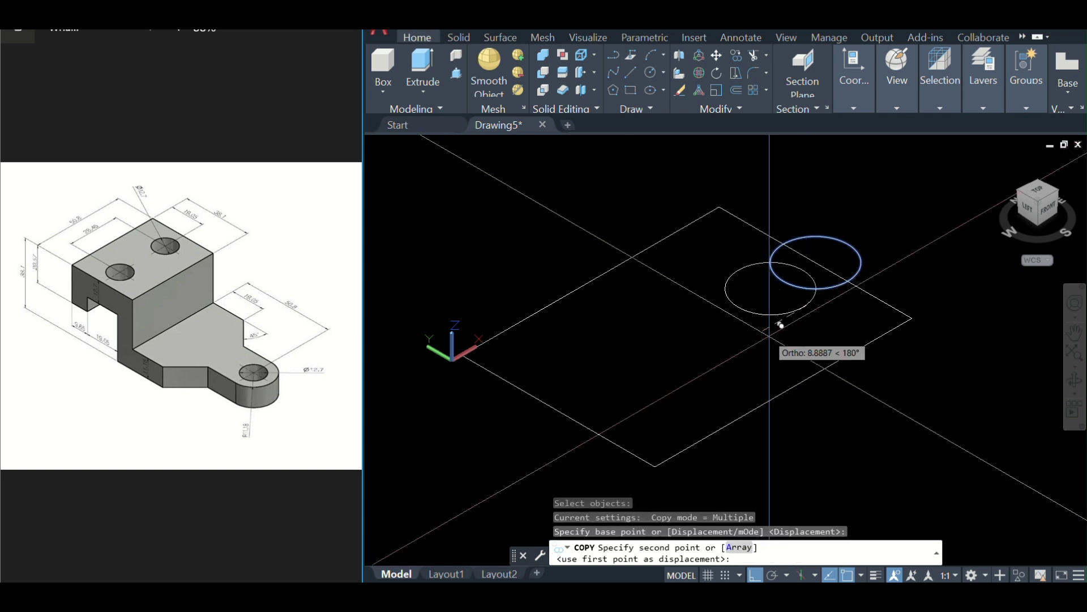
{"action": "type", "text": "28.45"}
{"action": "key", "text": "Return"}
- Move both circles, using the midpoint between their centres as the base point
{"action": "key", "text": "Return"}
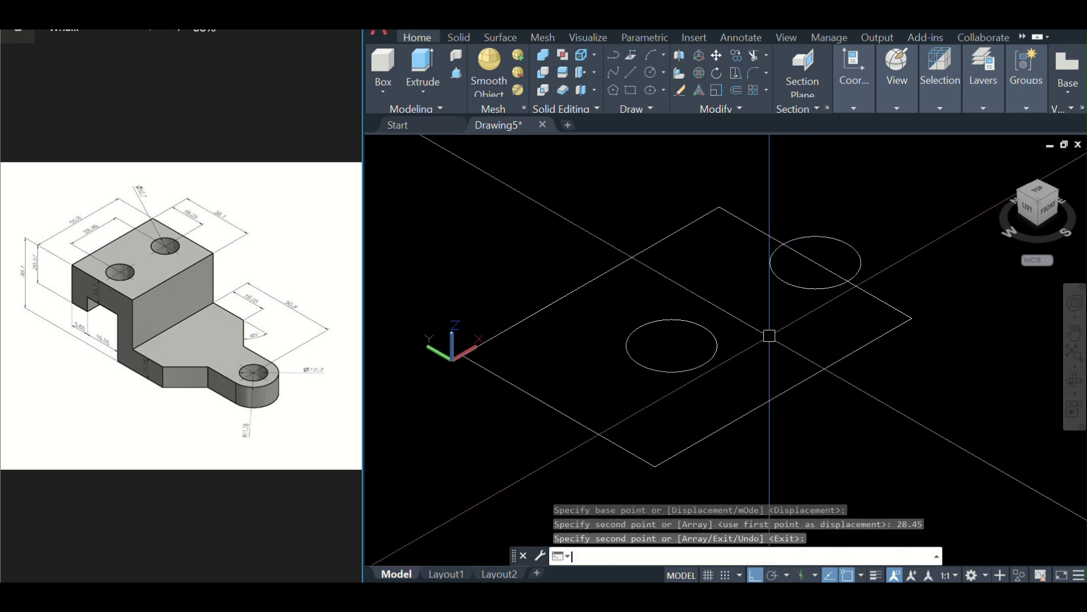
{"action": "type", "text": "m"}
{"action": "key", "text": "Return"}
{"action": "left_click", "coordinate": [781, 265]}
{"action": "left_click", "coordinate": [723, 311]}
{"action": "left_click", "coordinate": [688, 340]}
{"action": "key", "text": "Return"}
{"action": "right_click", "coordinate": [708, 340], "text": "shift"}
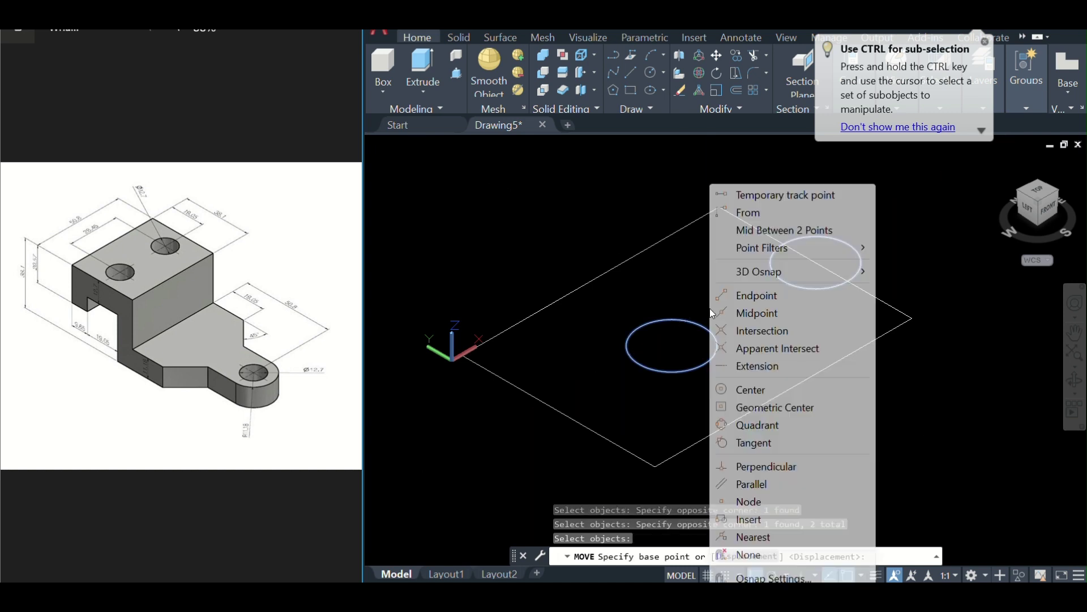
{"action": "left_click", "coordinate": [764, 230]}
{"action": "left_click", "coordinate": [671, 345]}
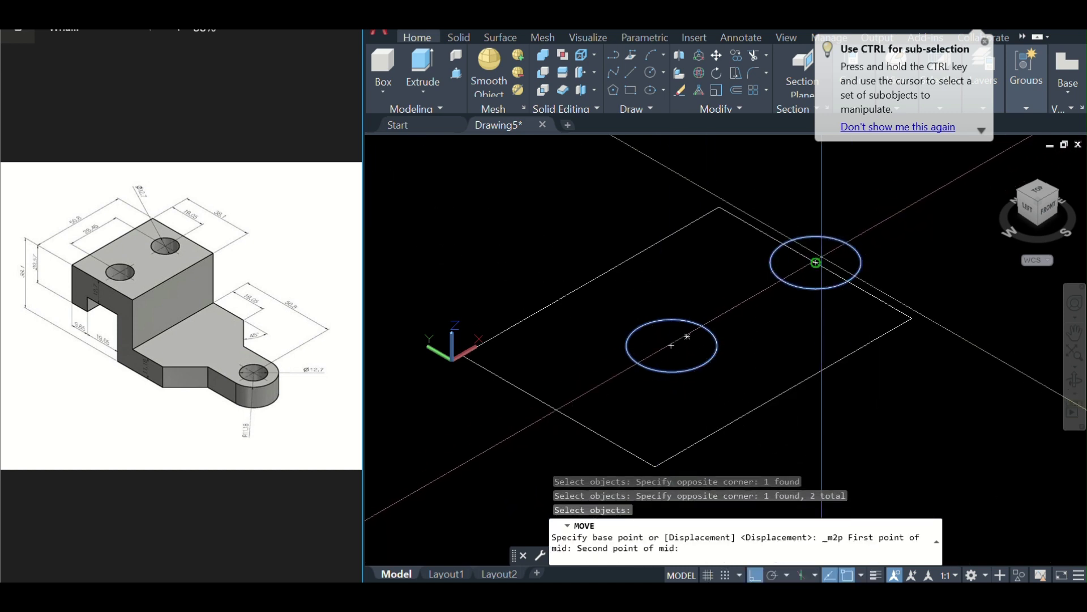
{"action": "left_click", "coordinate": [815, 262]}
- Drop the circles at the midpoint between the plate's opposite corners, centring them
{"action": "right_click", "coordinate": [718, 295], "text": "shift"}
{"action": "left_click", "coordinate": [778, 226]}
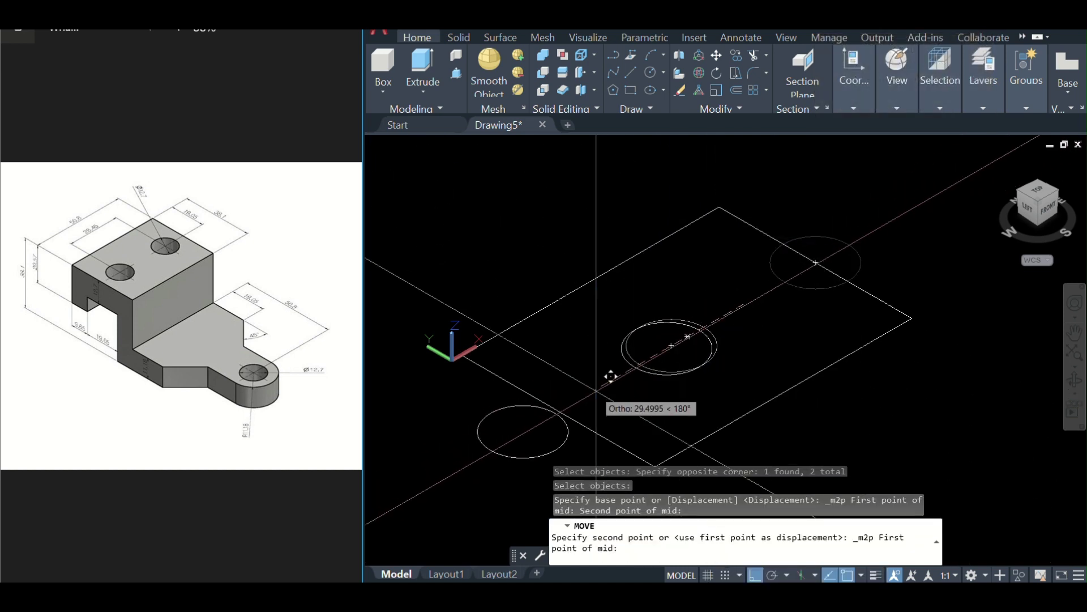
{"action": "left_click", "coordinate": [671, 345]}
{"action": "left_click", "coordinate": [810, 260]}
{"action": "scroll", "coordinate": [815, 250], "scroll_direction": "down", "scroll_amount": 3}
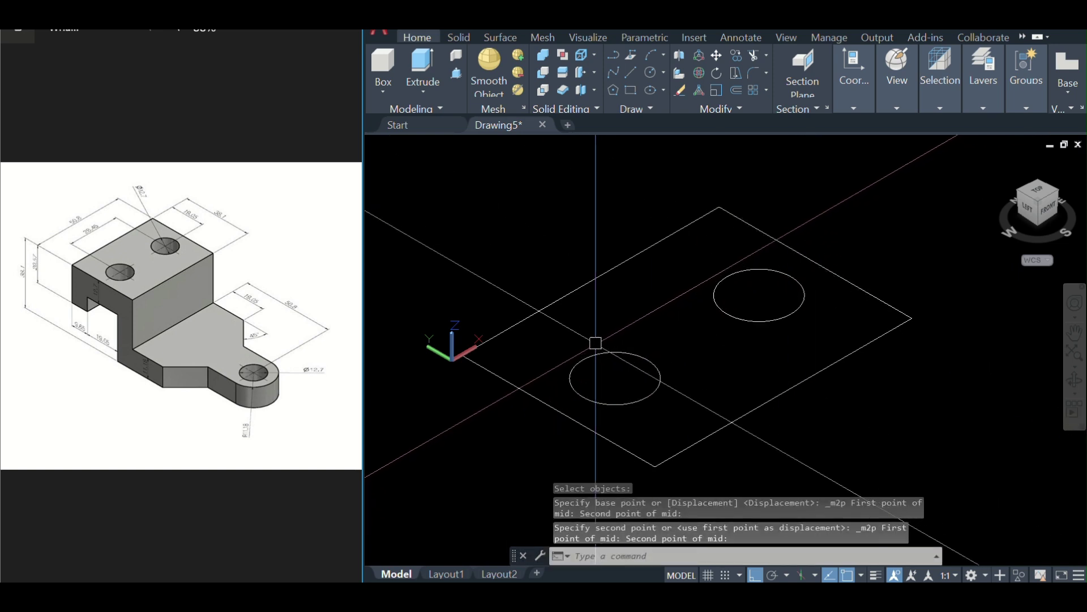
{"action": "left_click_drag", "start_coordinate": [593, 312], "coordinate": [548, 279]}
- Draw a 50.8 by 50.8 square from the plate corner beside the base plate
{"action": "key", "text": "Escape"}
{"action": "type", "text": "rec"}
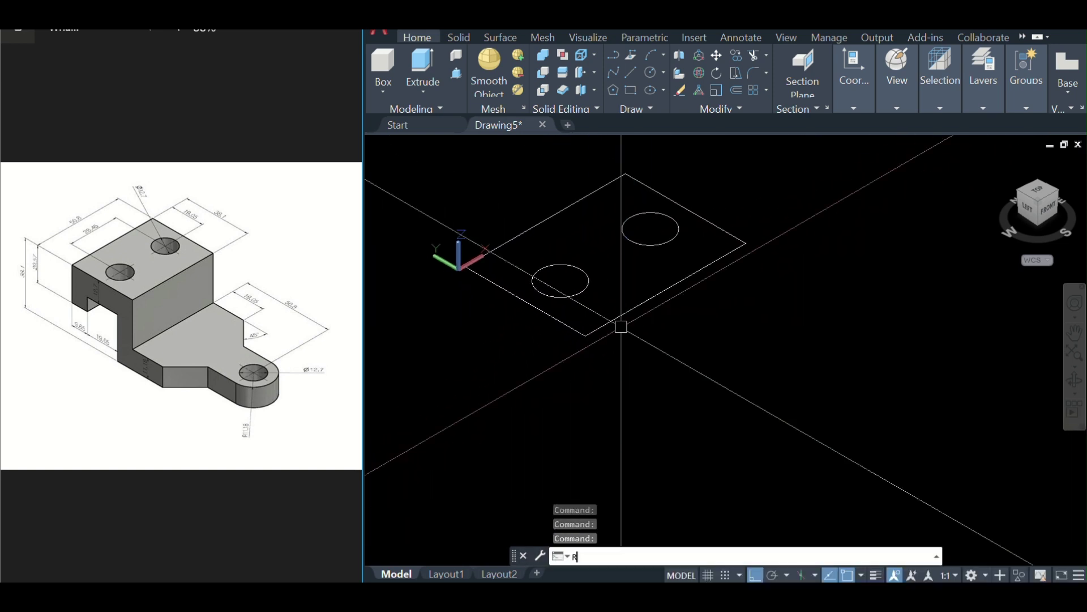
{"action": "key", "text": "Return"}
{"action": "left_click", "coordinate": [585, 336]}
{"action": "type", "text": "D"}
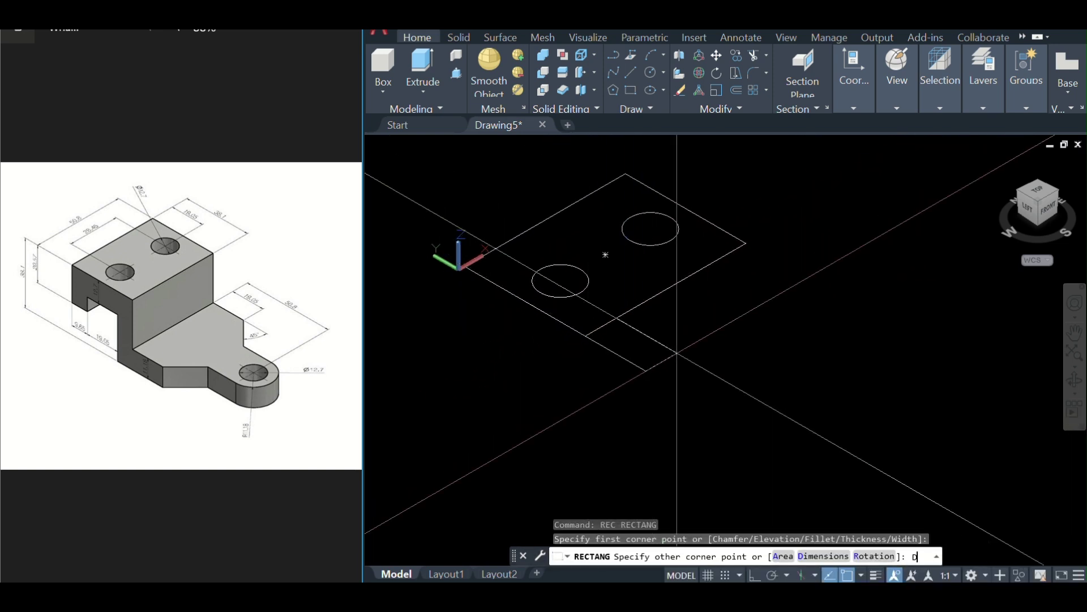
{"action": "key", "text": "Return"}
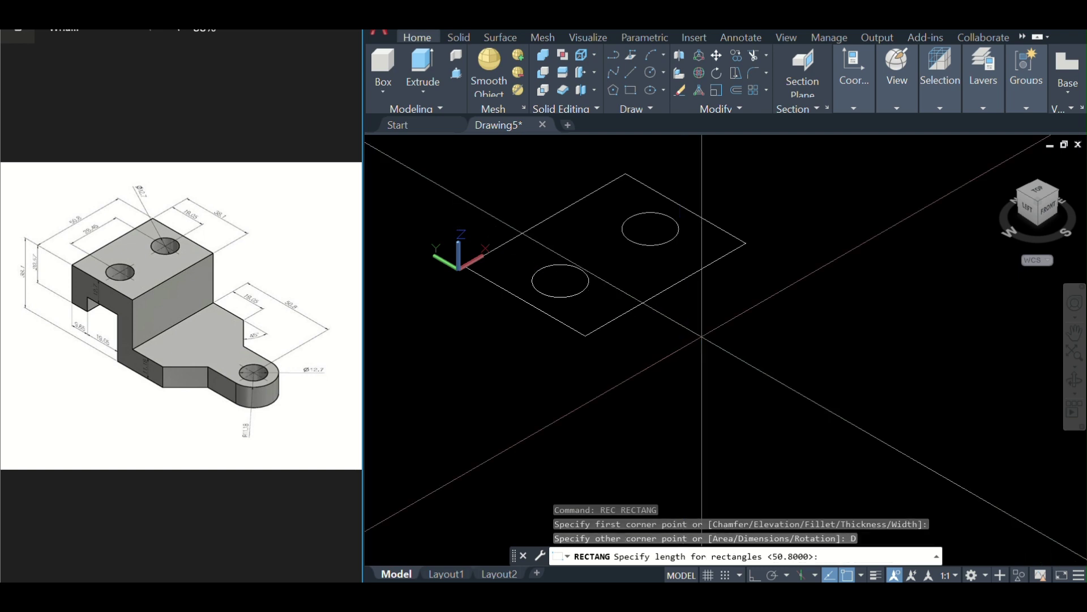
{"action": "key", "text": "Return"}
{"action": "type", "text": "50.8"}
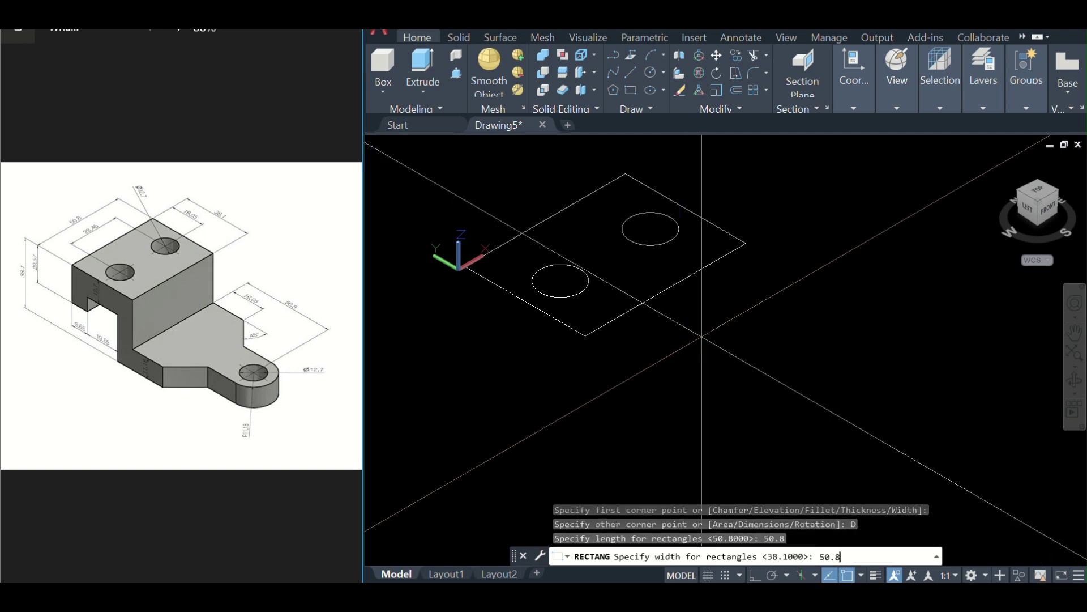
{"action": "key", "text": "Return"}
{"action": "left_click", "coordinate": [762, 352]}
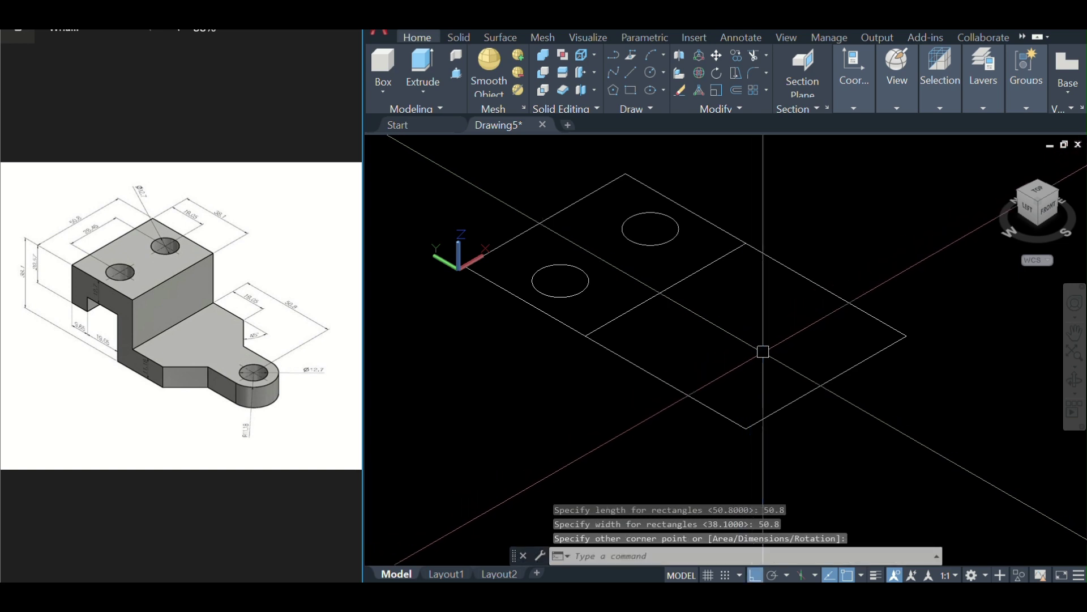
{"action": "middle_click_drag", "start_coordinate": [762, 351], "coordinate": [737, 334]}
- Draw a 12.7-diameter hole near the square's outer end
{"action": "type", "text": "c"}
{"action": "key", "text": "Return"}
{"action": "left_click", "coordinate": [799, 355]}
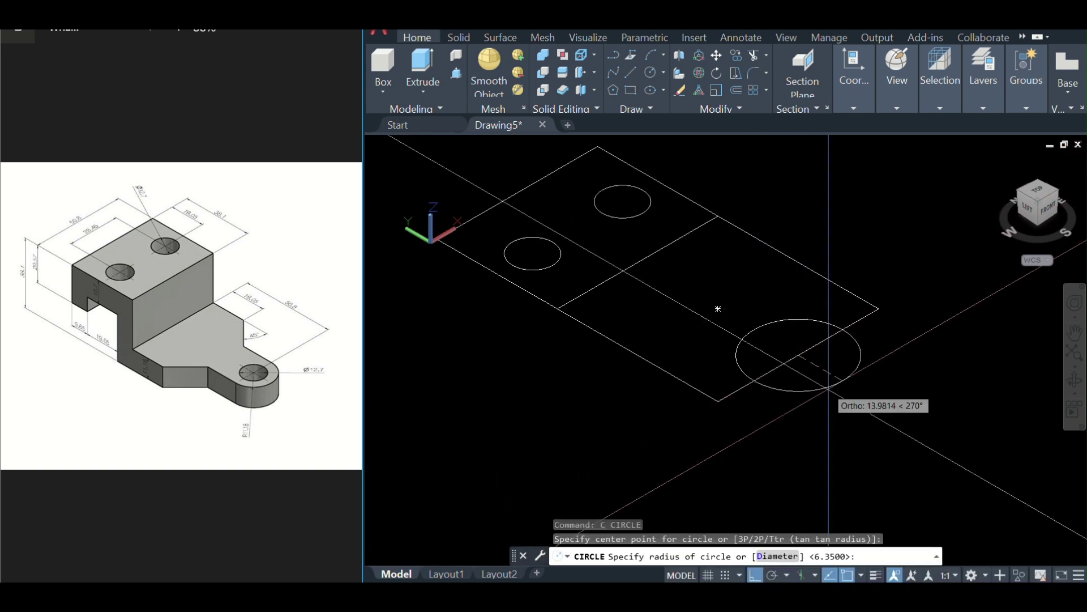
{"action": "key", "text": "Return"}
{"action": "type", "text": "12."}
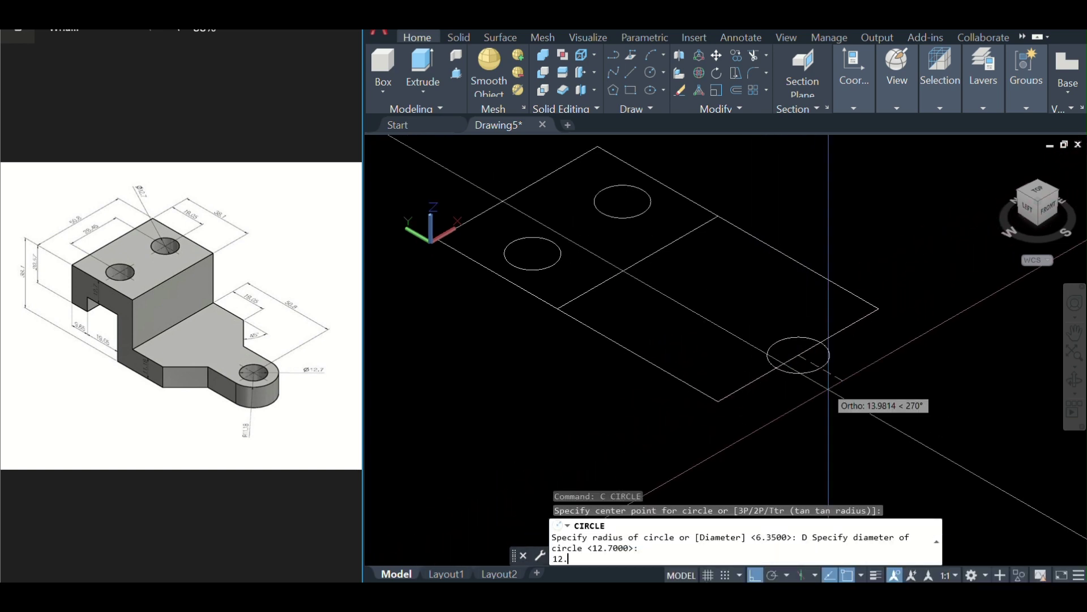
{"action": "type", "text": "7"}
{"action": "key", "text": "Return"}
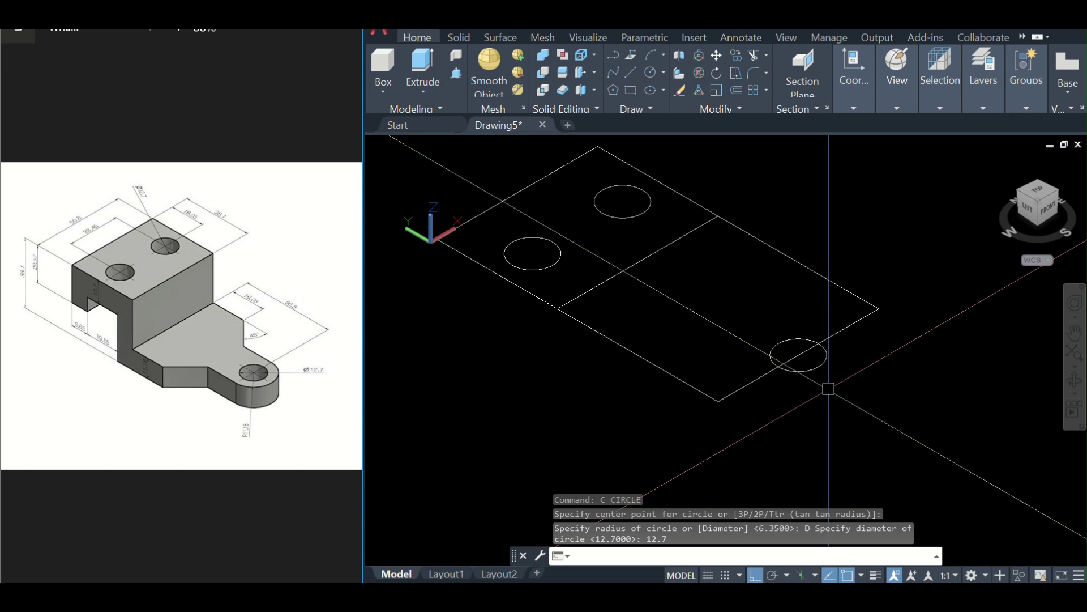
- Offset the hole circle 2 units outward
{"action": "type", "text": "o"}
{"action": "key", "text": "Return"}
{"action": "key", "text": "Return"}
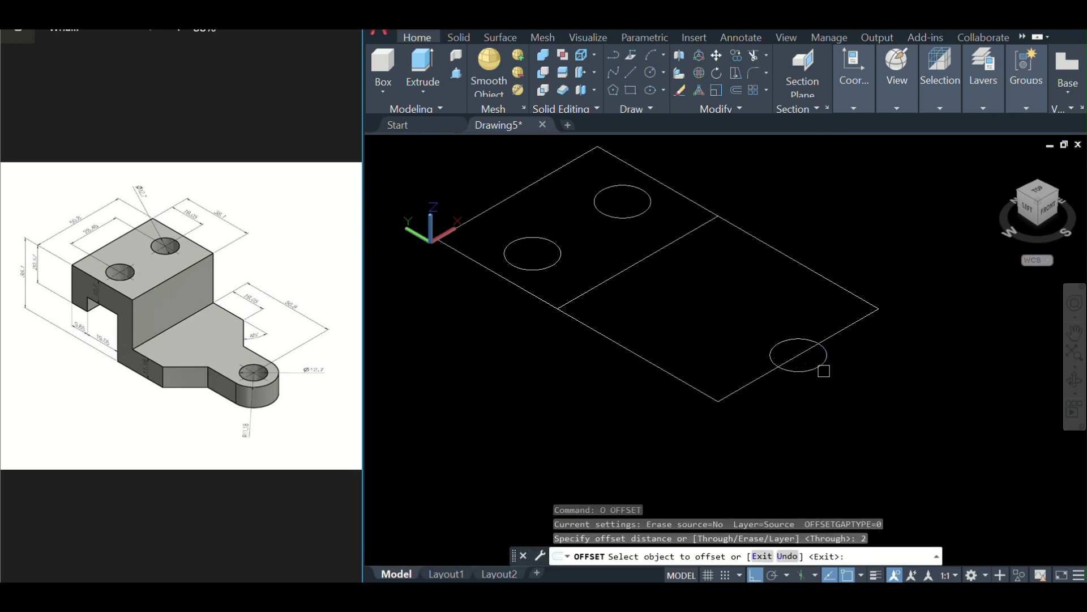
{"action": "left_click", "coordinate": [824, 369]}
{"action": "left_click", "coordinate": [857, 381]}
{"action": "key", "text": "Return"}
- Set the outer circle's radius to 11.18 in Quick Properties
{"action": "left_click", "coordinate": [835, 355]}
{"action": "right_click", "coordinate": [830, 357]}
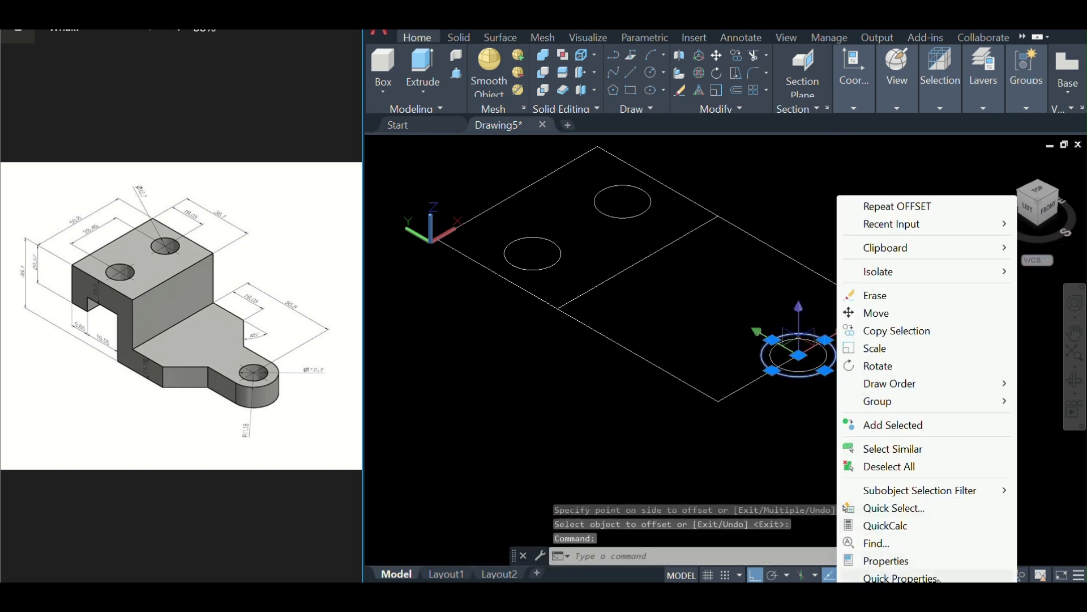
{"action": "left_click", "coordinate": [900, 577]}
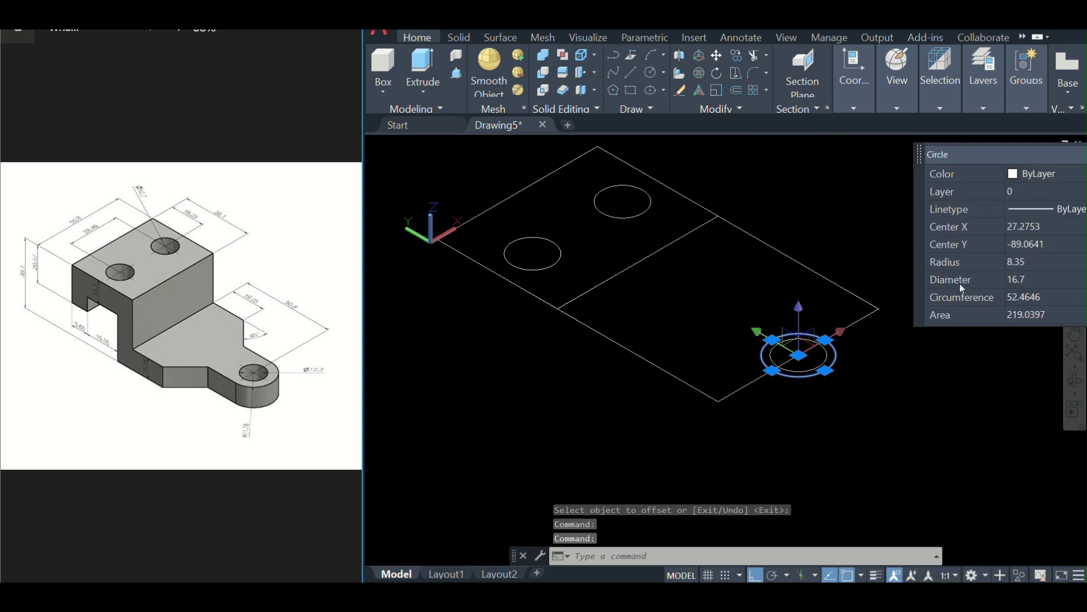
{"action": "type", "text": "8"}
{"action": "left_click", "coordinate": [1026, 271]}
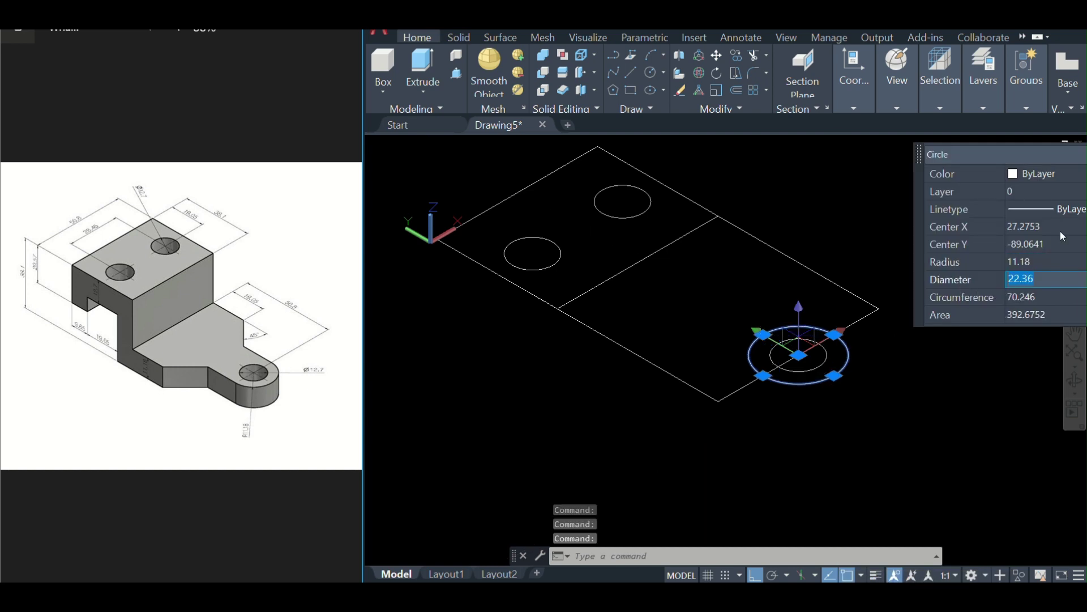
{"action": "key", "text": "Escape"}
- Draw a 19.05 polyline edge from the square's corner and erase the extra line
{"action": "type", "text": "pl"}
{"action": "key", "text": "Return"}
{"action": "left_click", "coordinate": [717, 215]}
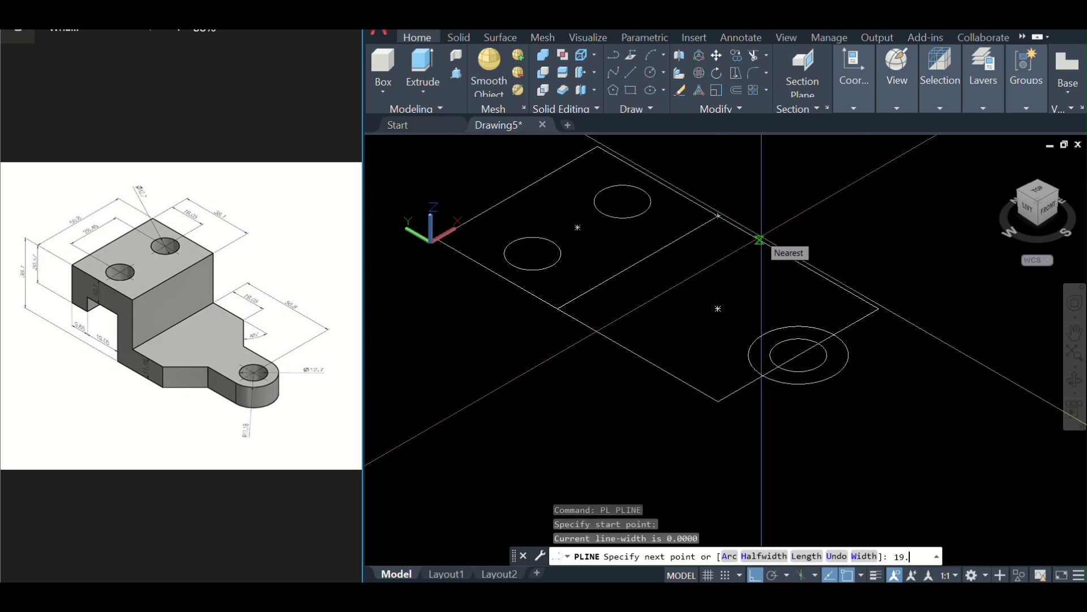
{"action": "type", "text": "05"}
{"action": "key", "text": "Return"}
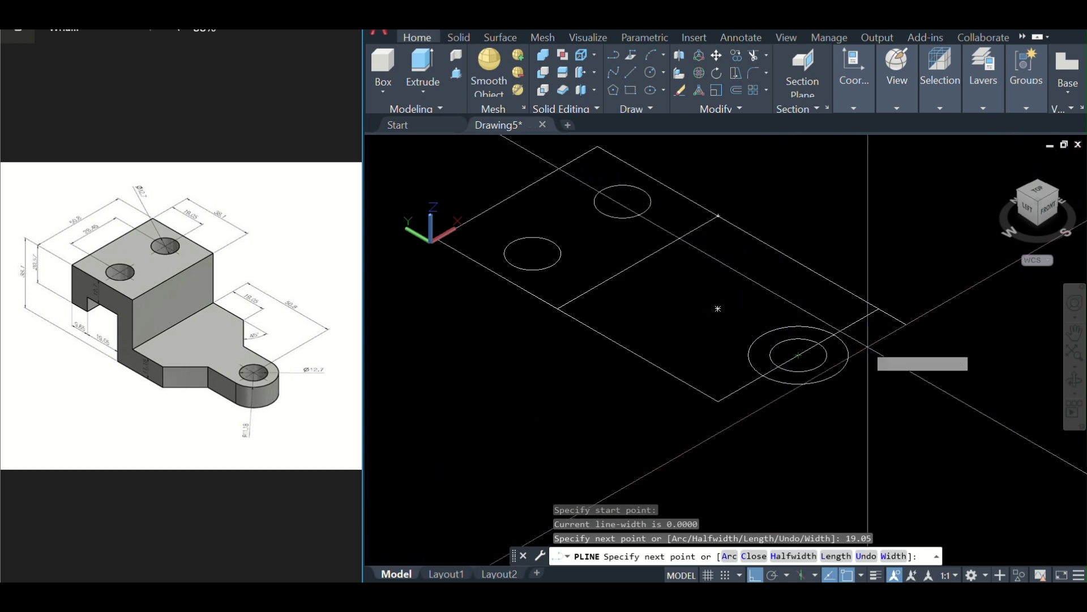
{"action": "left_click", "coordinate": [799, 238]}
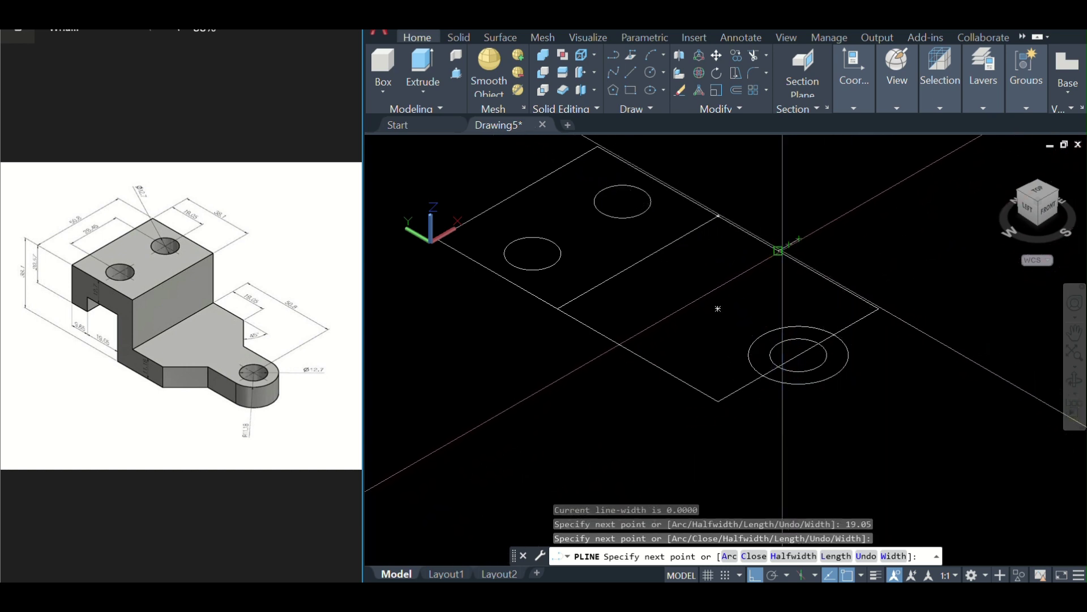
{"action": "key", "text": "Escape"}
{"action": "key", "text": "Return"}
{"action": "left_click", "coordinate": [799, 243]}
{"action": "key", "text": "Escape"}
- Rotate the new edge by 45 degrees
{"action": "type", "text": "ro"}
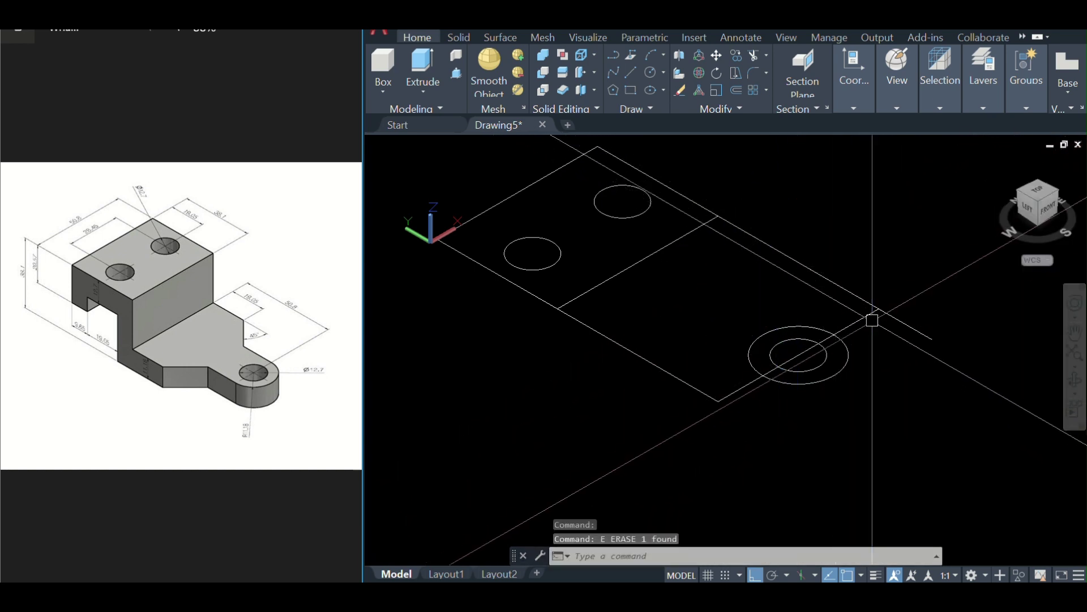
{"action": "key", "text": "Return"}
{"action": "left_click", "coordinate": [780, 270]}
{"action": "key", "text": "Return"}
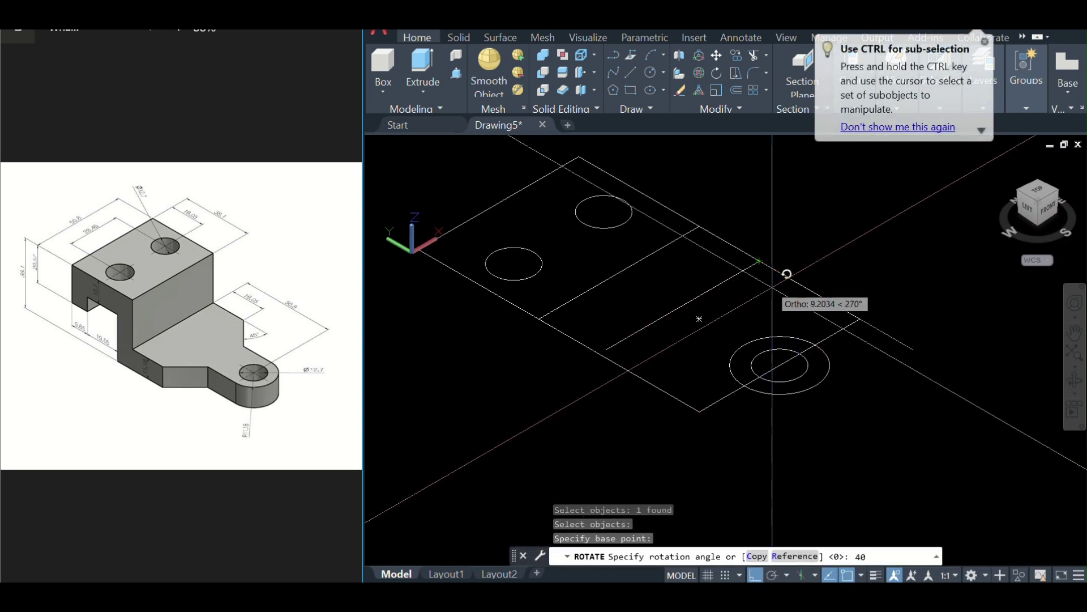
{"action": "key", "text": "BackSpace"}
{"action": "type", "text": "5"}
{"action": "key", "text": "Return"}
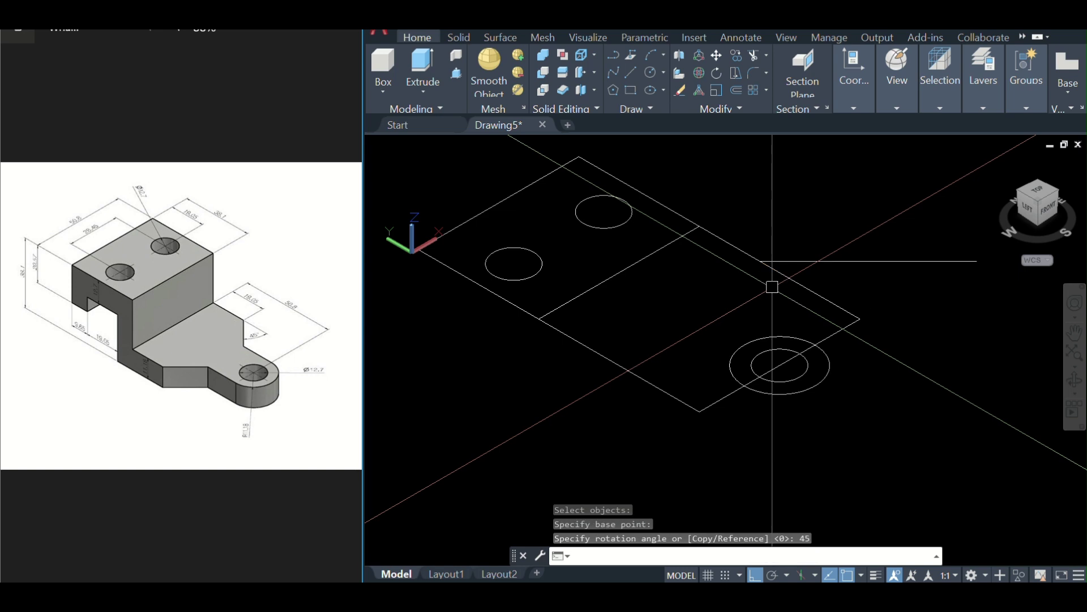
{"action": "key", "text": "Escape"}
- Mirror the horizontal line across the diagonal axis, deleting the original
{"action": "type", "text": "mi"}
{"action": "key", "text": "Return"}
{"action": "left_click", "coordinate": [801, 250]}
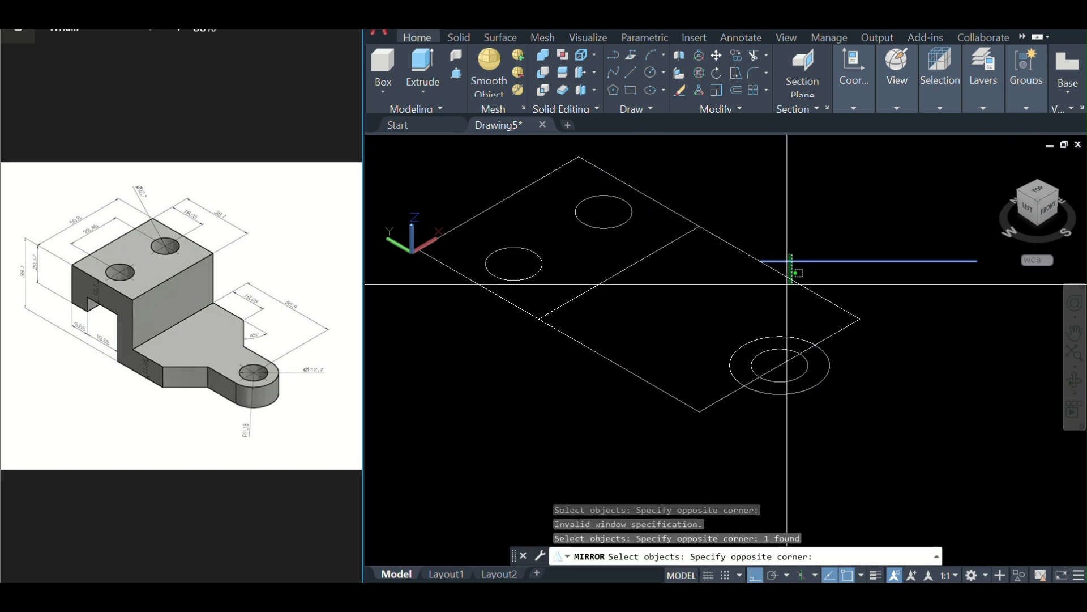
{"action": "left_click", "coordinate": [783, 290]}
{"action": "key", "text": "Return"}
{"action": "left_click", "coordinate": [760, 261]}
{"action": "left_click", "coordinate": [860, 319]}
{"action": "type", "text": "Y"}
{"action": "key", "text": "Return"}
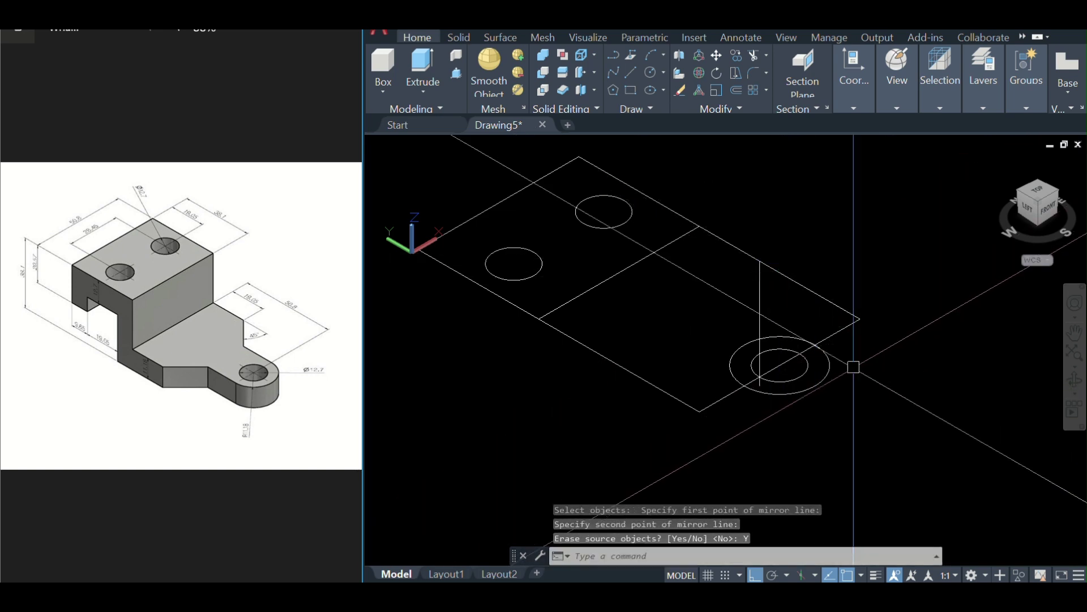
- Add a short polyline segment at the step of the outline
{"action": "type", "text": "pl"}
{"action": "key", "text": "Return"}
{"action": "left_click", "coordinate": [725, 294]}
{"action": "left_click", "coordinate": [760, 310]}
{"action": "key", "text": "Escape"}
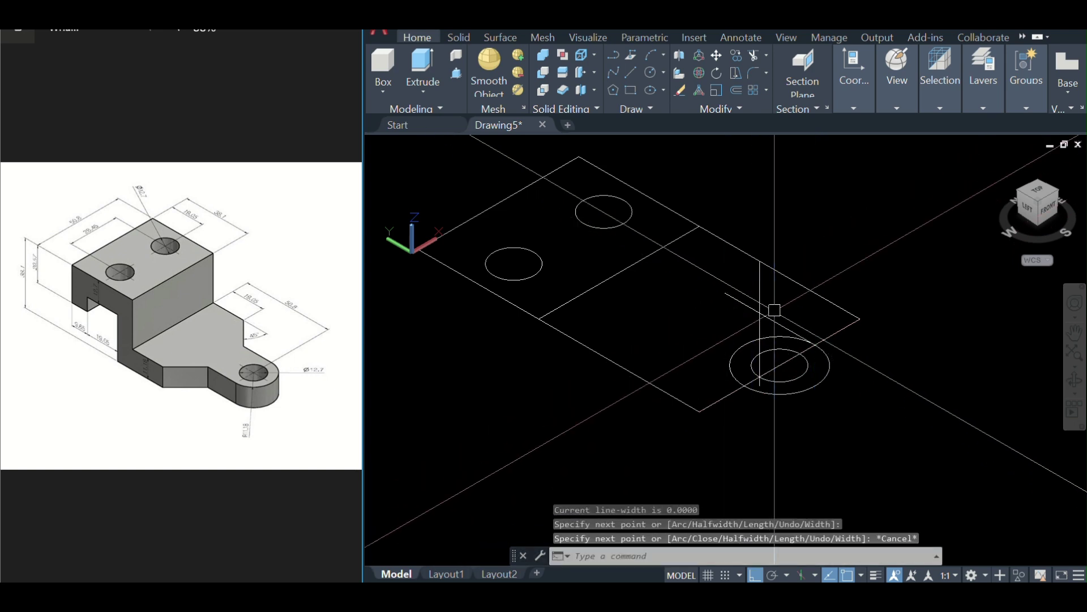
{"action": "scroll", "coordinate": [777, 311], "scroll_direction": "up", "scroll_amount": 2}
{"action": "key", "text": "Return"}
{"action": "left_click", "coordinate": [749, 308]}
{"action": "key", "text": "Escape"}
- Trim the edges around the vertical step line
{"action": "type", "text": "tr"}
{"action": "key", "text": "Return"}
{"action": "left_click_drag", "start_coordinate": [767, 303], "coordinate": [750, 326]}
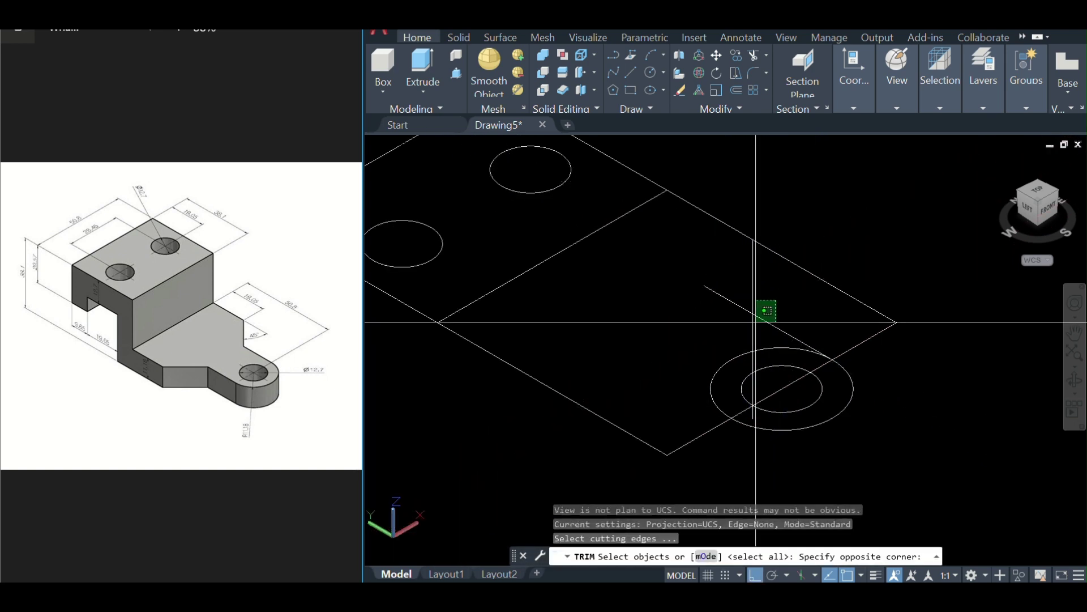
{"action": "key", "text": "Escape"}
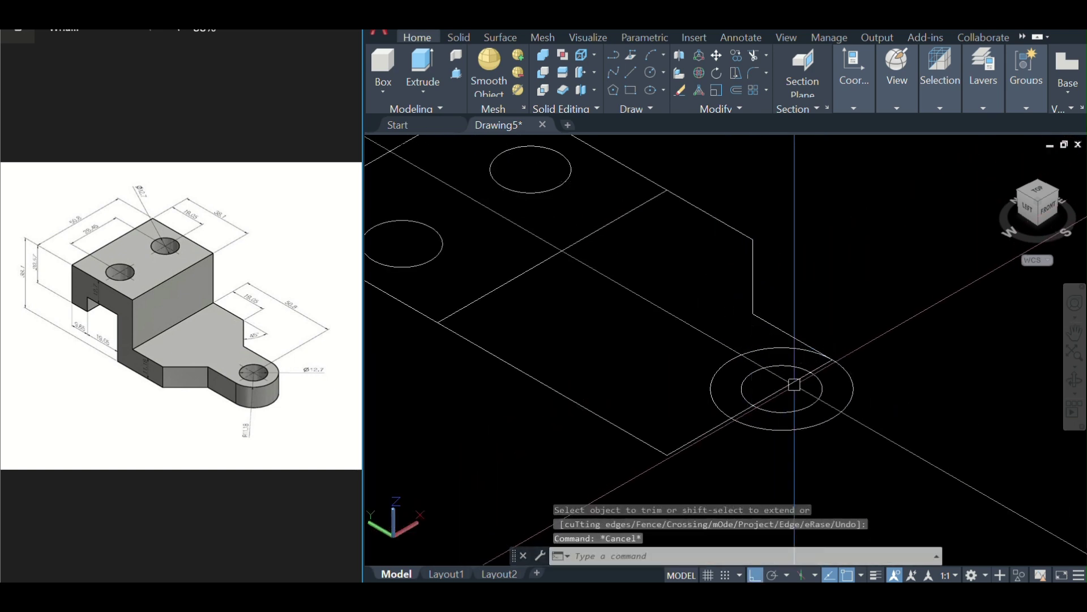
- Mirror the stepped edge about an axis through the circle centre, keeping the originals
{"action": "type", "text": "mi"}
{"action": "key", "text": "Return"}
{"action": "left_click", "coordinate": [751, 287]}
{"action": "key", "text": "Return"}
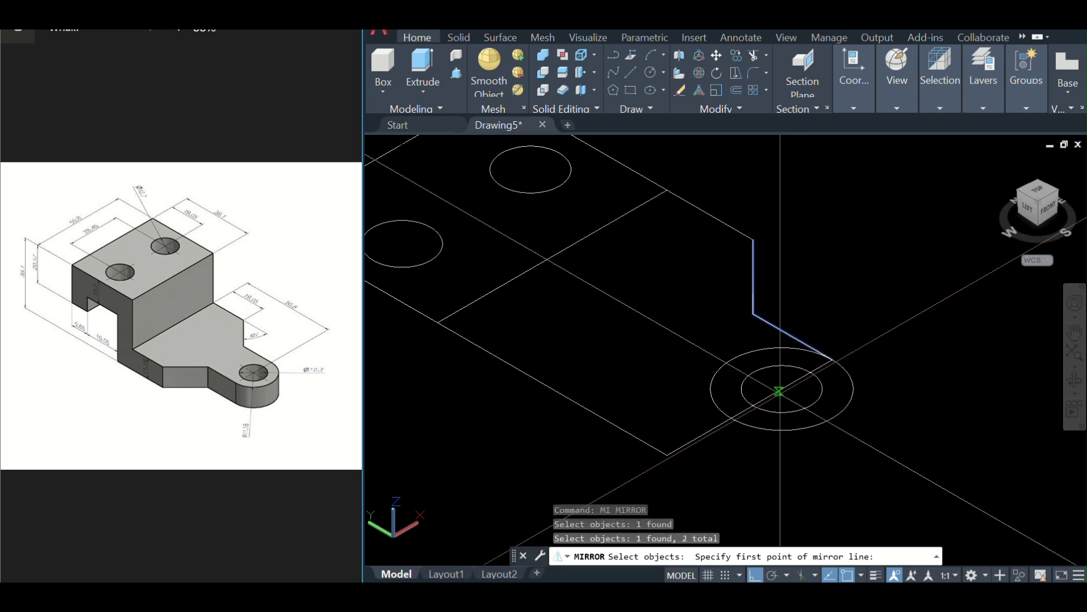
{"action": "scroll", "coordinate": [781, 391], "scroll_direction": "down", "scroll_amount": 3}
{"action": "scroll", "coordinate": [780, 390], "scroll_direction": "up", "scroll_amount": 1}
{"action": "left_click", "coordinate": [781, 391]}
{"action": "left_click", "coordinate": [827, 439]}
{"action": "key", "text": "Return"}
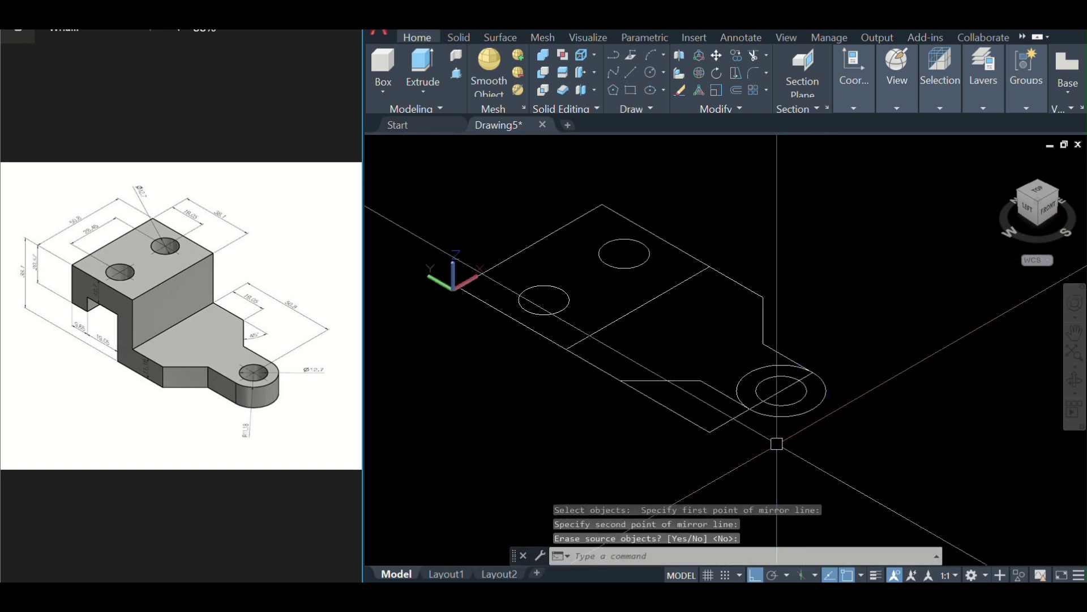
{"action": "scroll", "coordinate": [712, 400], "scroll_direction": "up", "scroll_amount": 2}
- Trim the left arc off the outer circle to form the rounded lug
{"action": "type", "text": "tr"}
{"action": "key", "text": "Return"}
{"action": "key", "text": "Return"}
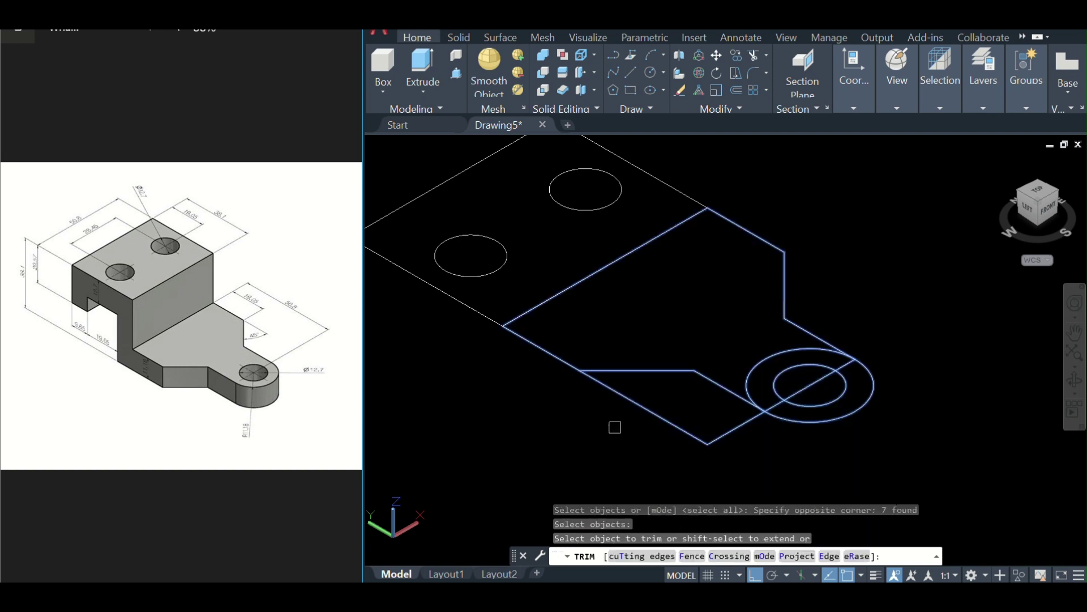
{"action": "left_click", "coordinate": [747, 393]}
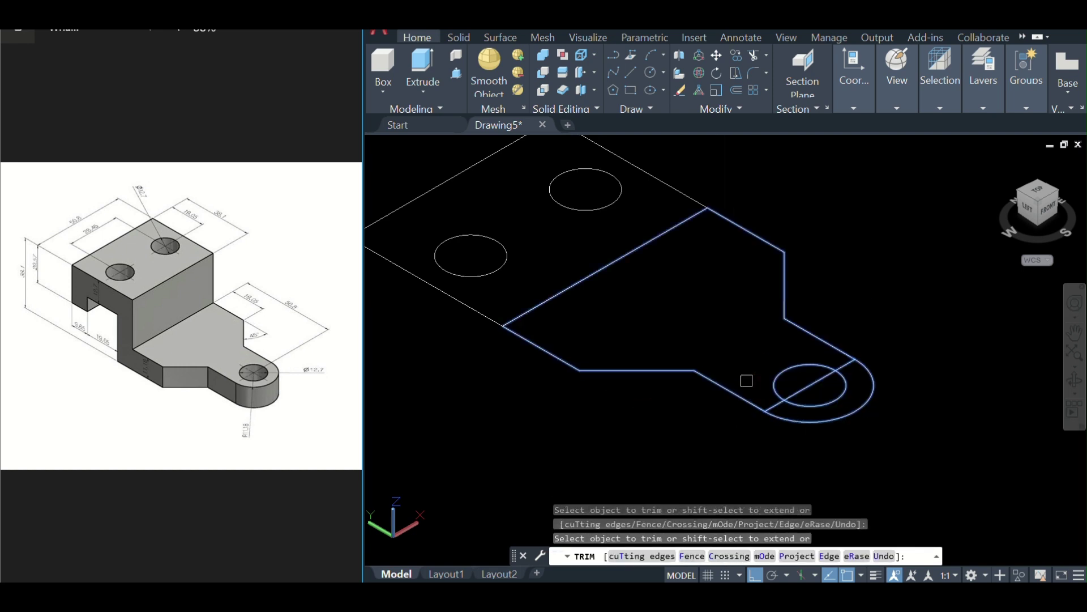
{"action": "key", "text": "Escape"}
- Erase the diagonal line running through the lug
{"action": "left_click", "coordinate": [809, 386]}
{"action": "type", "text": "e"}
{"action": "key", "text": "Return"}
{"action": "scroll", "coordinate": [824, 403], "scroll_direction": "down", "scroll_amount": 3}
{"action": "key", "text": "Escape"}
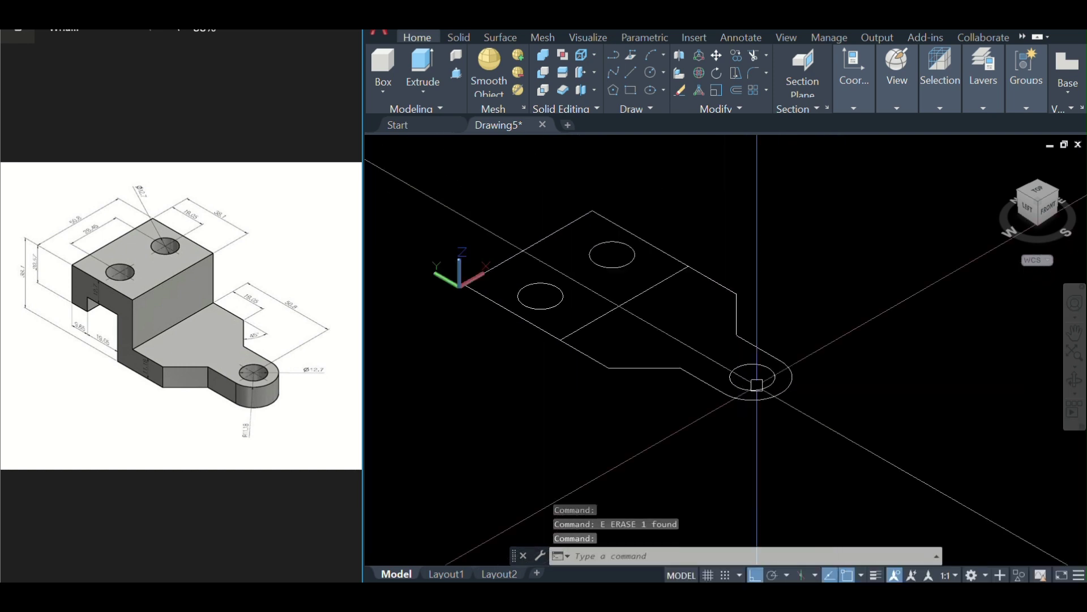
{"action": "scroll", "coordinate": [793, 407], "scroll_direction": "down", "scroll_amount": 2}
{"action": "key", "text": "Return"}
{"action": "key", "text": "Escape"}
- Join the seven stepped-tab outline pieces into one polyline
{"action": "type", "text": "j"}
{"action": "key", "text": "Return"}
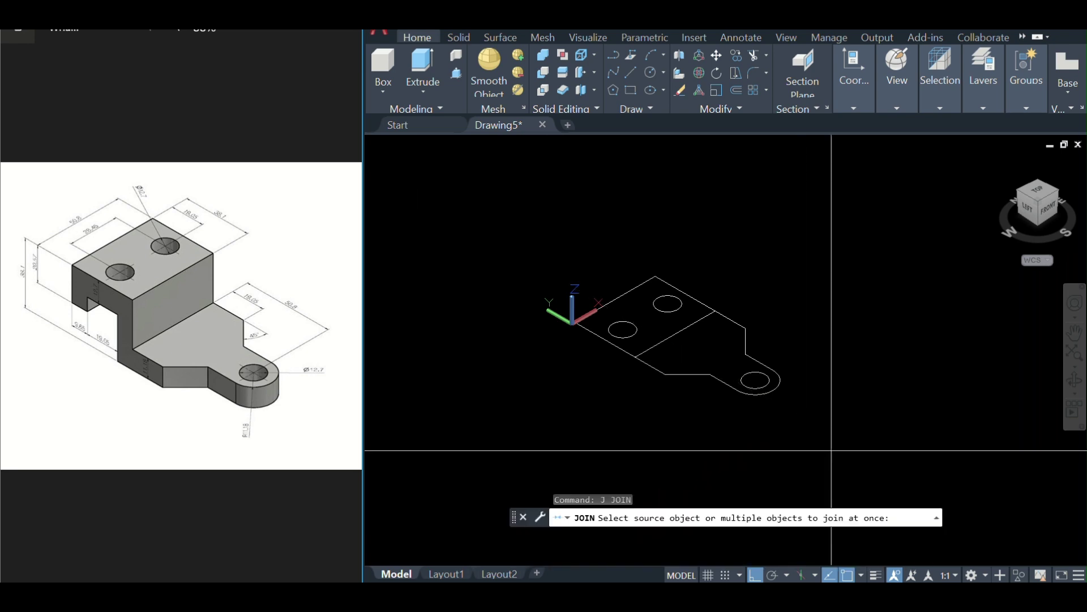
{"action": "left_click", "coordinate": [832, 442]}
{"action": "left_click", "coordinate": [708, 346]}
{"action": "left_click", "coordinate": [662, 370]}
{"action": "key", "text": "Return"}
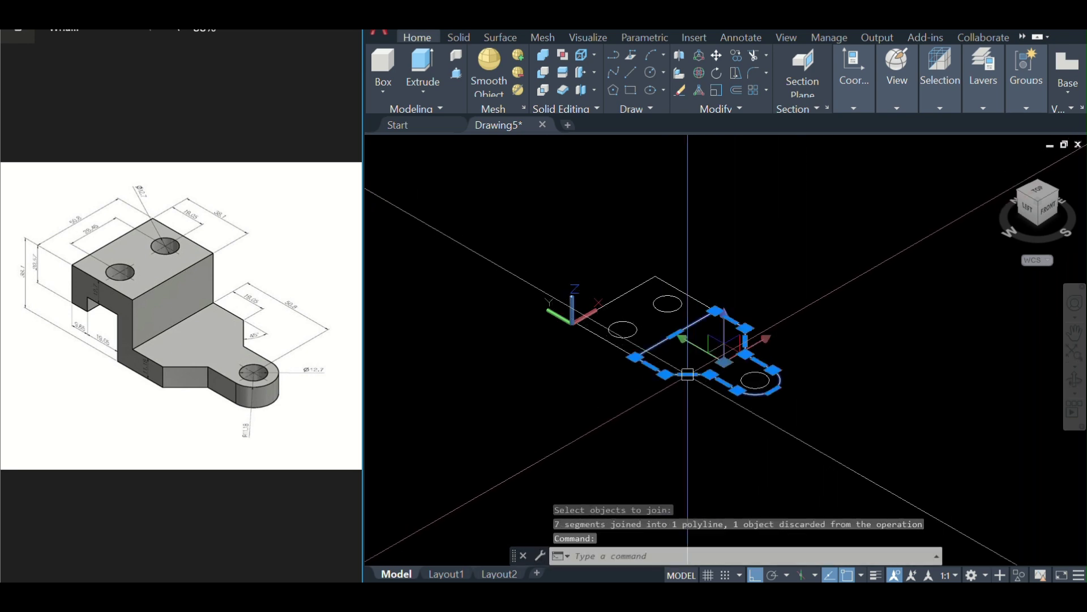
{"action": "key", "text": "Escape"}
{"action": "key", "text": "Escape"}
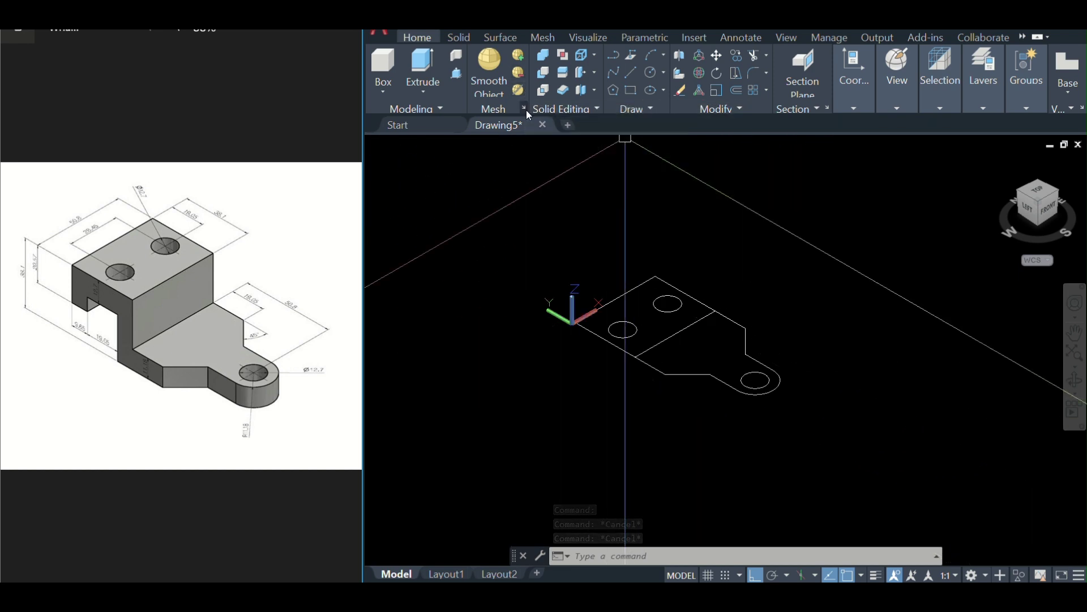
{"action": "scroll", "coordinate": [562, 323], "scroll_direction": "up", "scroll_amount": 2}
{"action": "scroll", "coordinate": [562, 323], "scroll_direction": "up", "scroll_amount": 2}
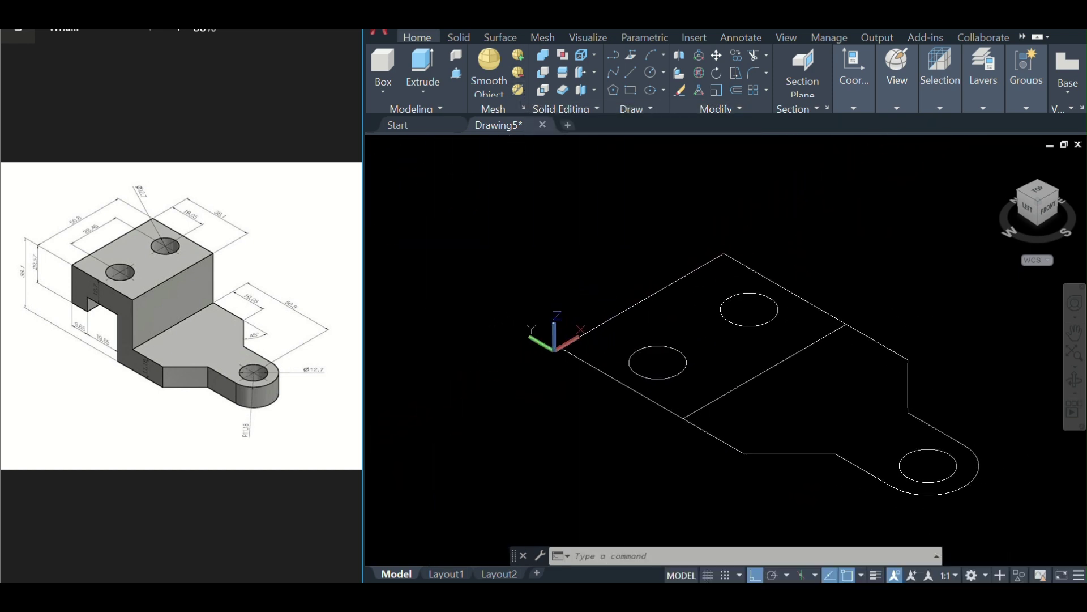
- Draw a 50.8 by 9.65 strip rectangle from the plate's back corner
{"action": "type", "text": "rec"}
{"action": "key", "text": "Return"}
{"action": "left_click", "coordinate": [703, 336]}
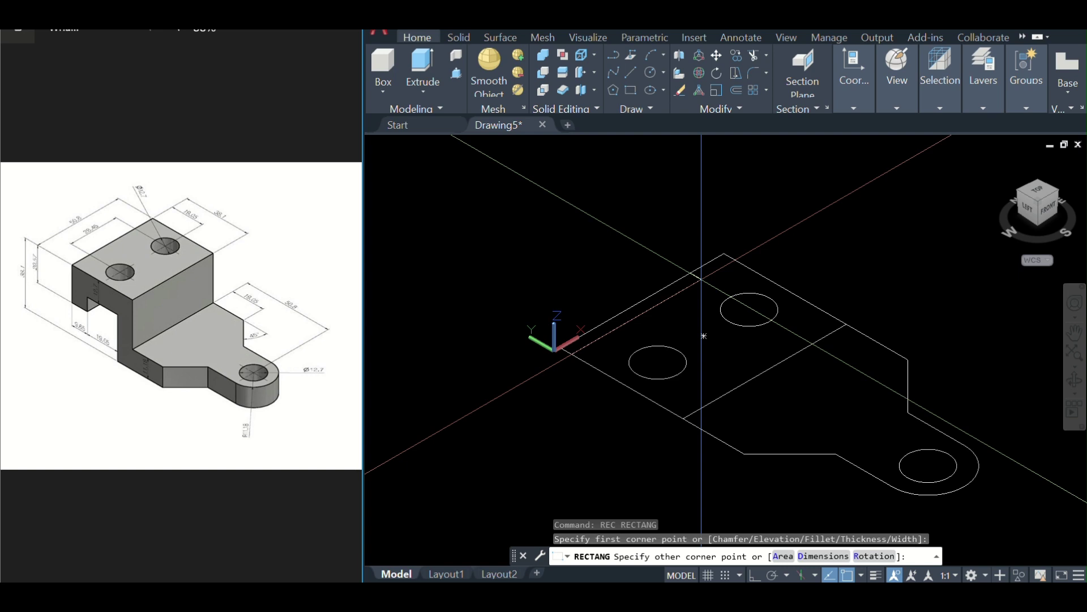
{"action": "key", "text": "Return"}
{"action": "type", "text": "50.8"}
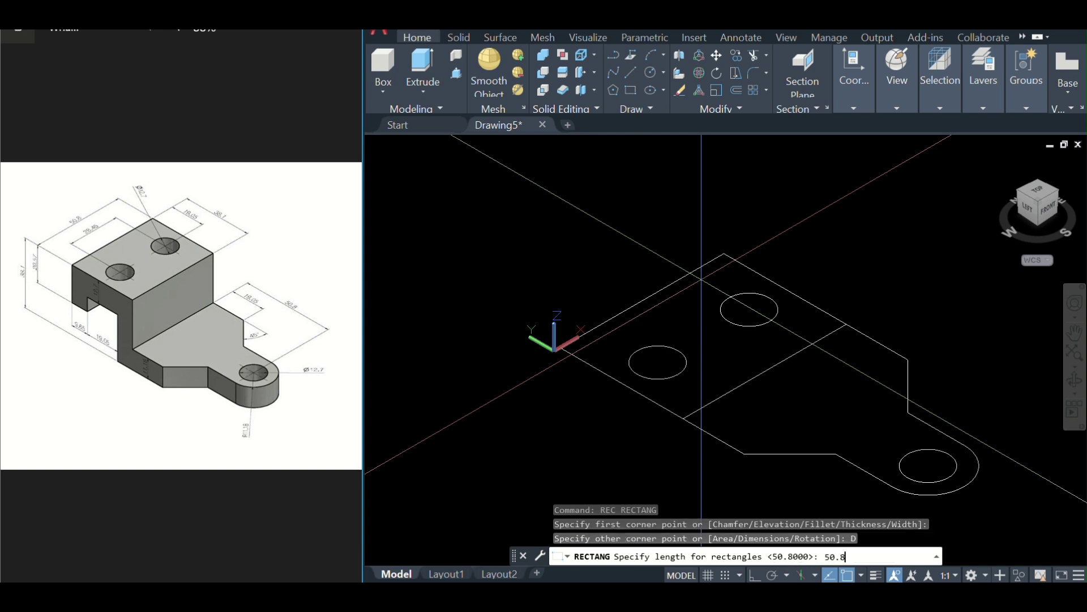
{"action": "key", "text": "Return"}
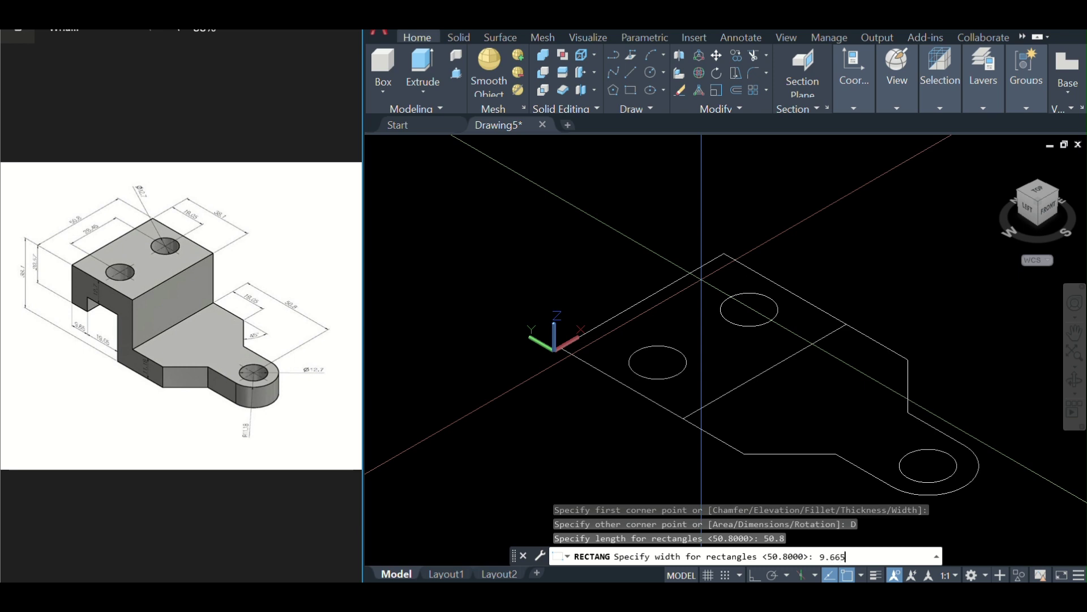
{"action": "key", "text": "Return"}
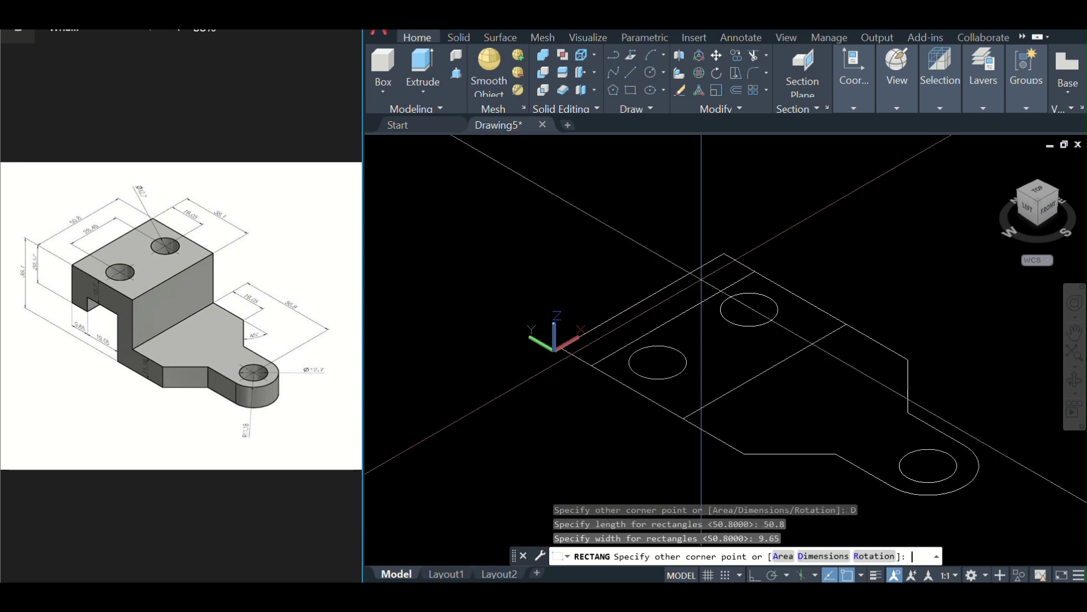
{"action": "left_click", "coordinate": [726, 256]}
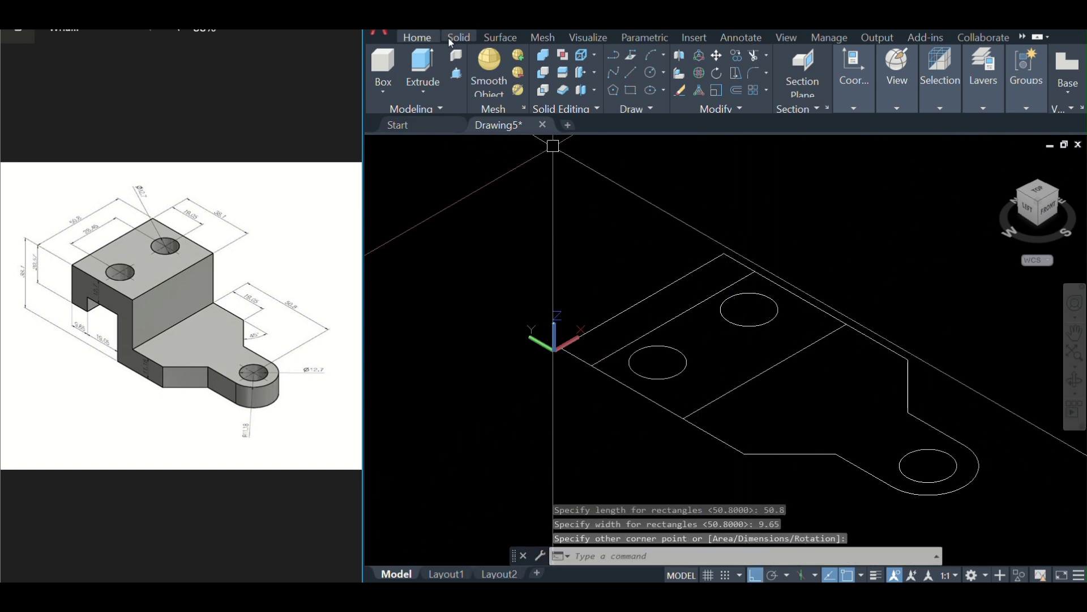
- Press-pull the narrow back strip -20.57 downward, after undoing a first box that went upward
{"action": "left_click", "coordinate": [463, 78]}
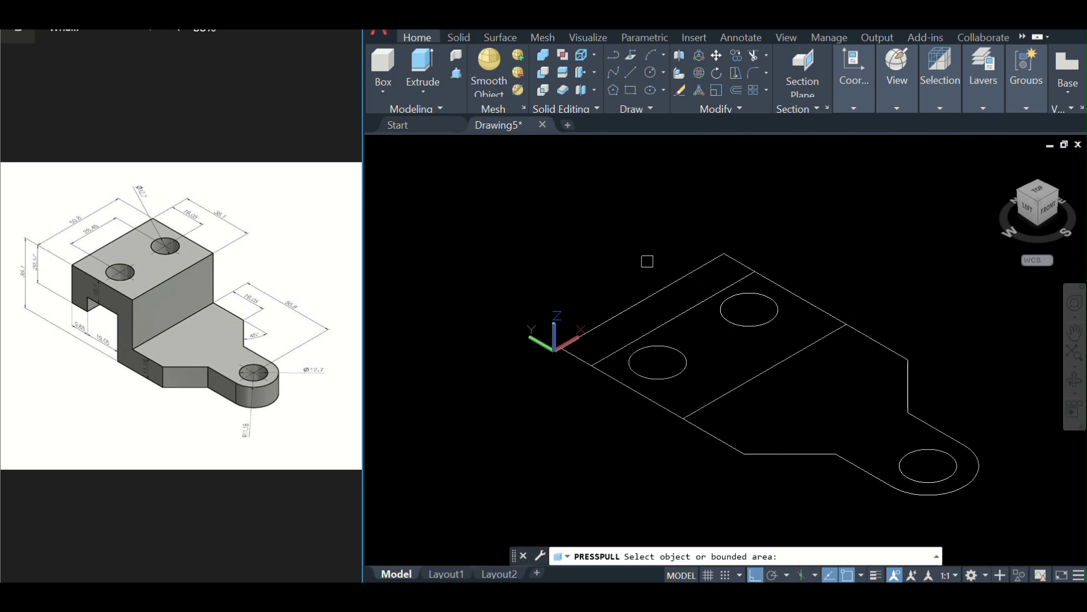
{"action": "left_click", "coordinate": [645, 309]}
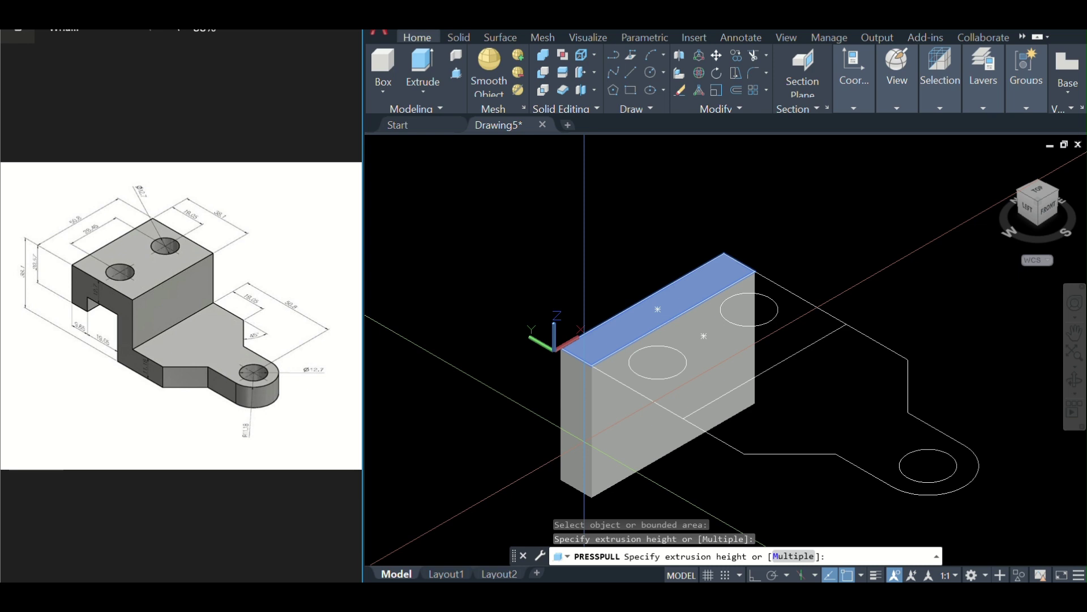
{"action": "type", "text": "20.57"}
{"action": "key", "text": "Return"}
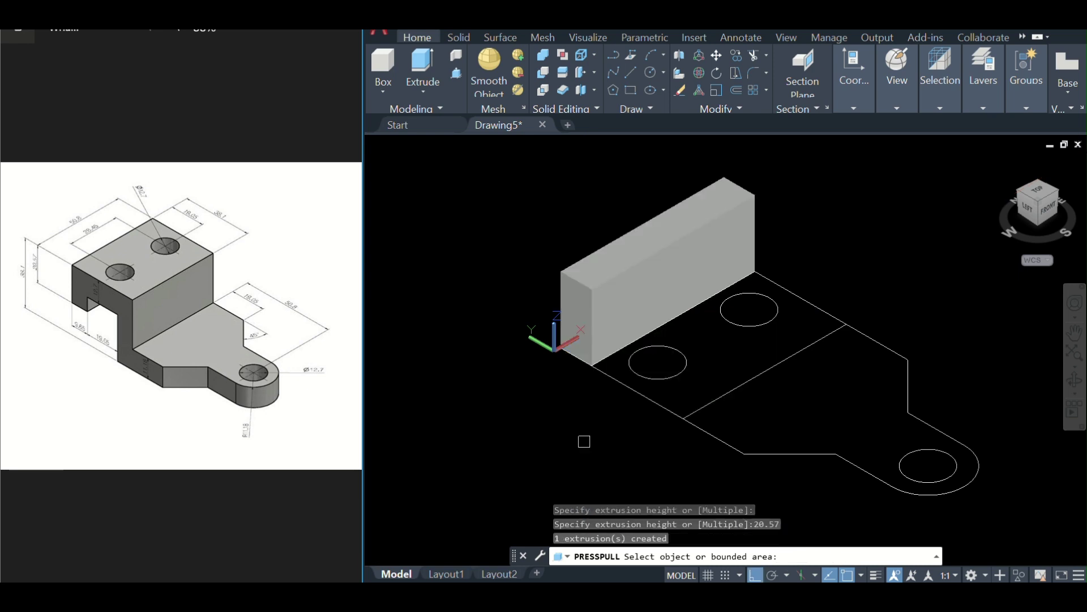
{"action": "key", "text": "Return"}
{"action": "key", "text": "ctrl+z"}
{"action": "left_click", "coordinate": [456, 72]}
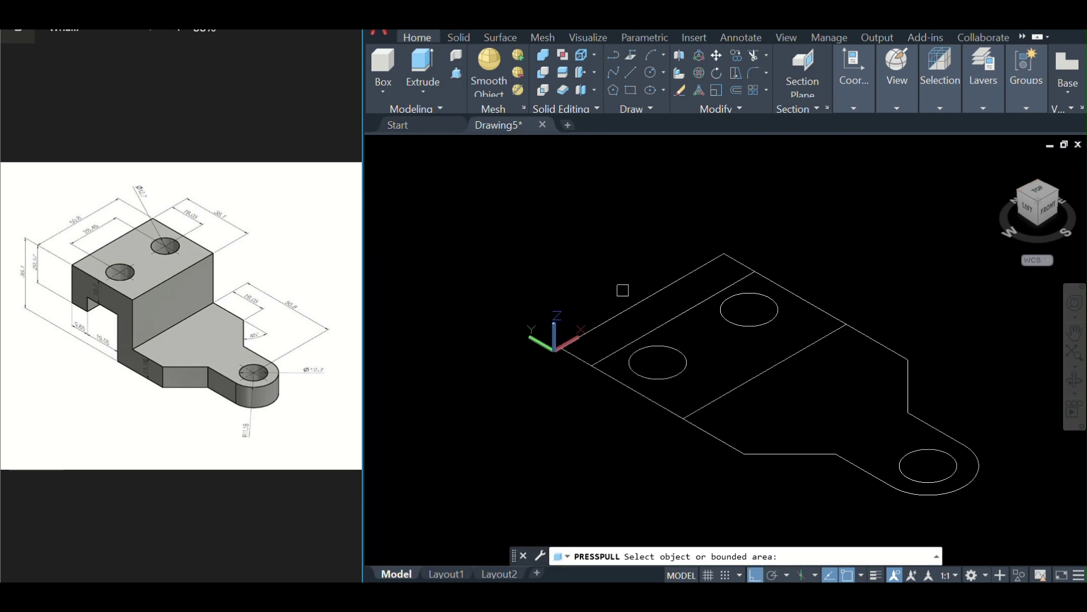
{"action": "left_click", "coordinate": [640, 321]}
{"action": "type", "text": "-20.57"}
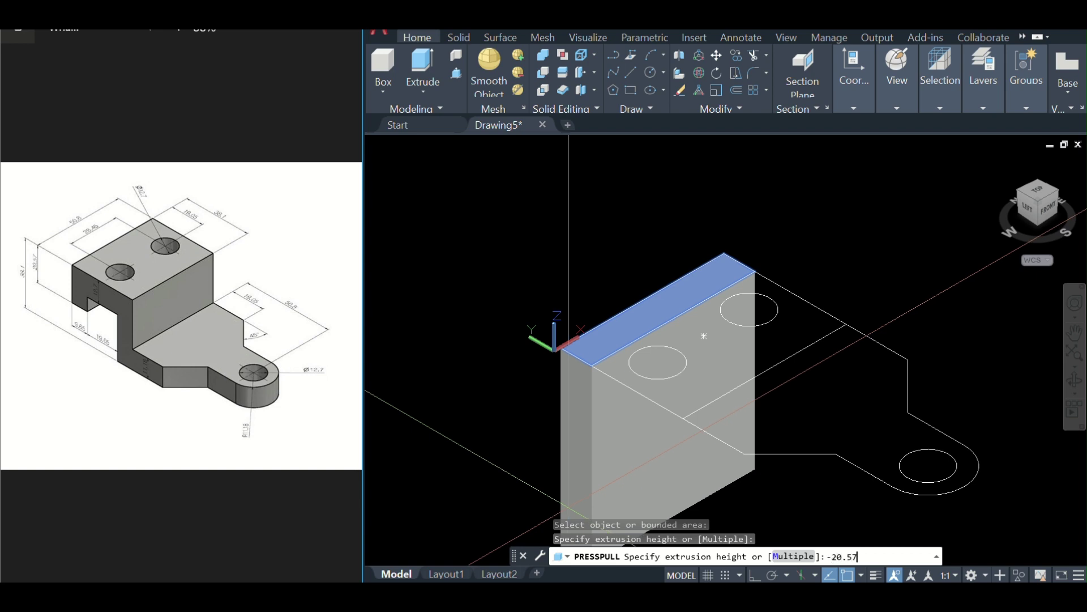
{"action": "key", "text": "Return"}
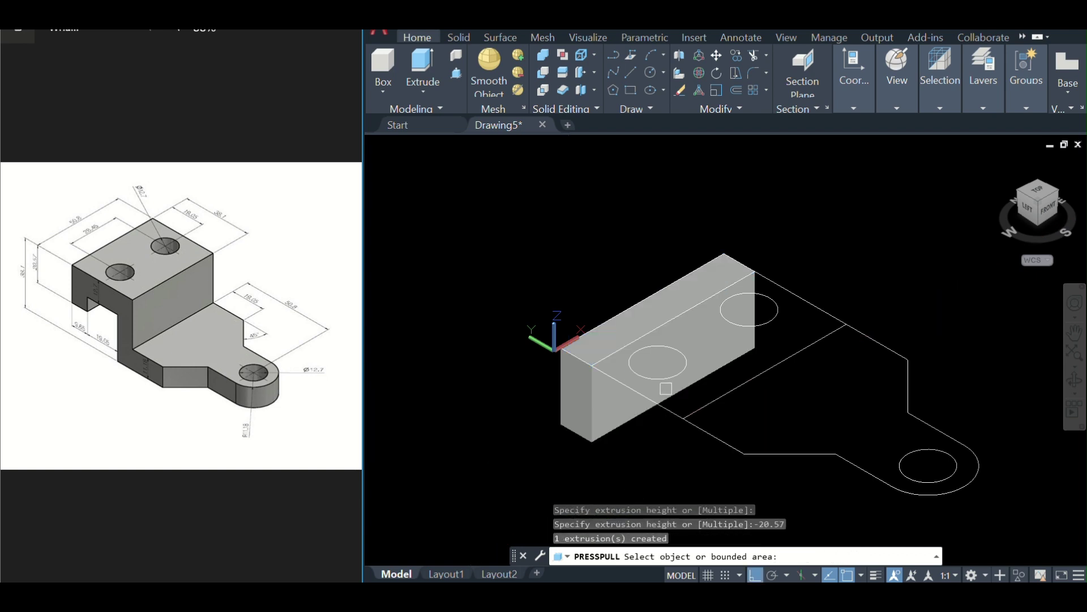
- Press-pull the two-circle region -12.7 to cut the notch and holes
{"action": "left_click", "coordinate": [776, 337]}
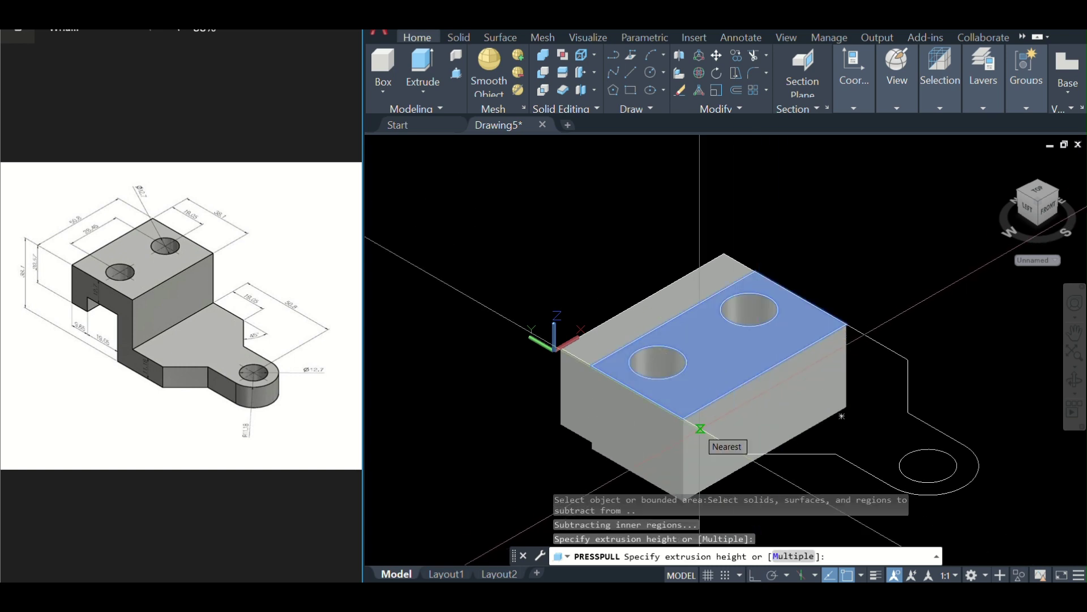
{"action": "type", "text": "-12.7"}
{"action": "key", "text": "Return"}
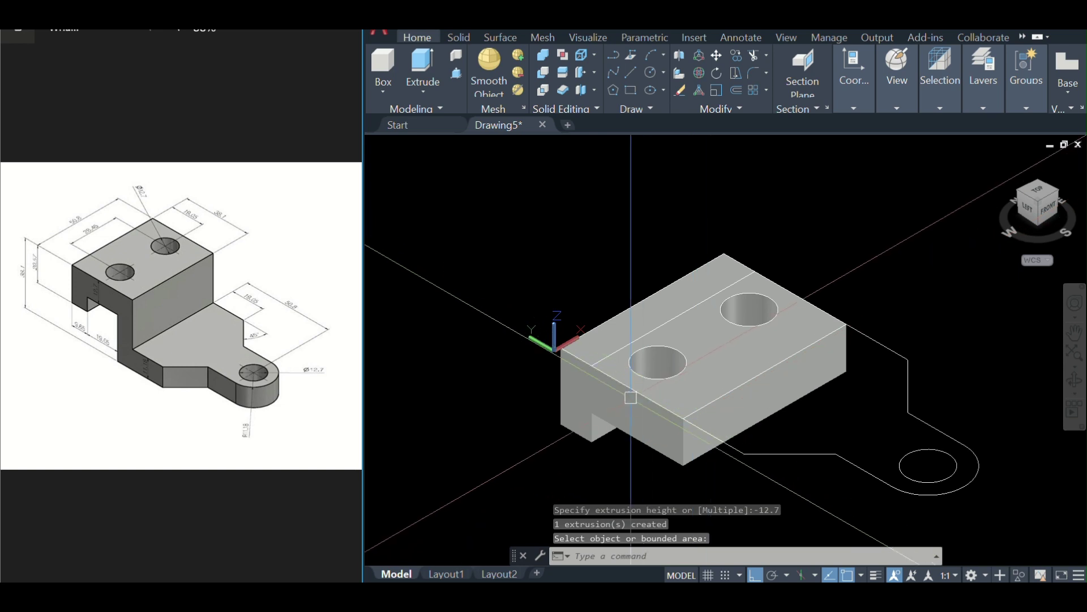
{"action": "middle_click_drag", "start_coordinate": [747, 376], "coordinate": [695, 300]}
{"action": "key", "text": "Escape"}
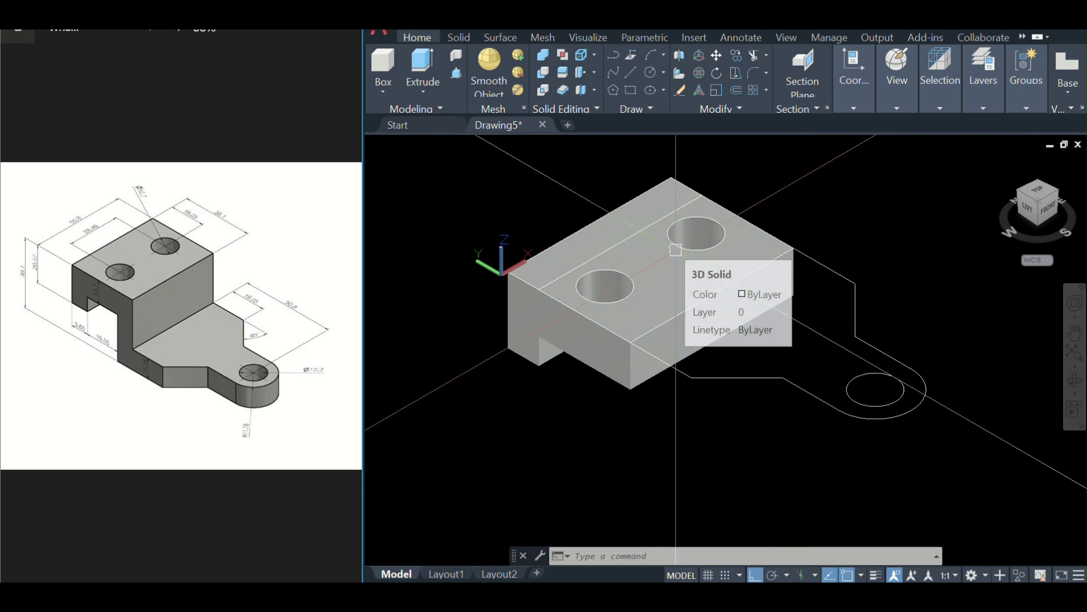
- Start and cancel a rectangle, then begin a crossing window around the arm outline and circle
{"action": "type", "text": "REC"}
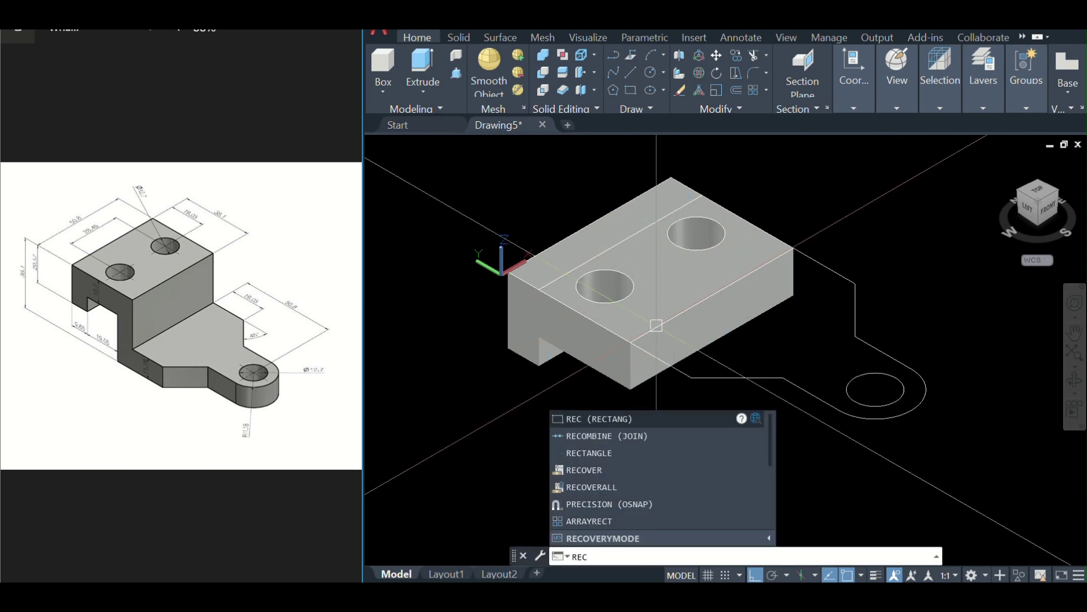
{"action": "key", "text": "Return"}
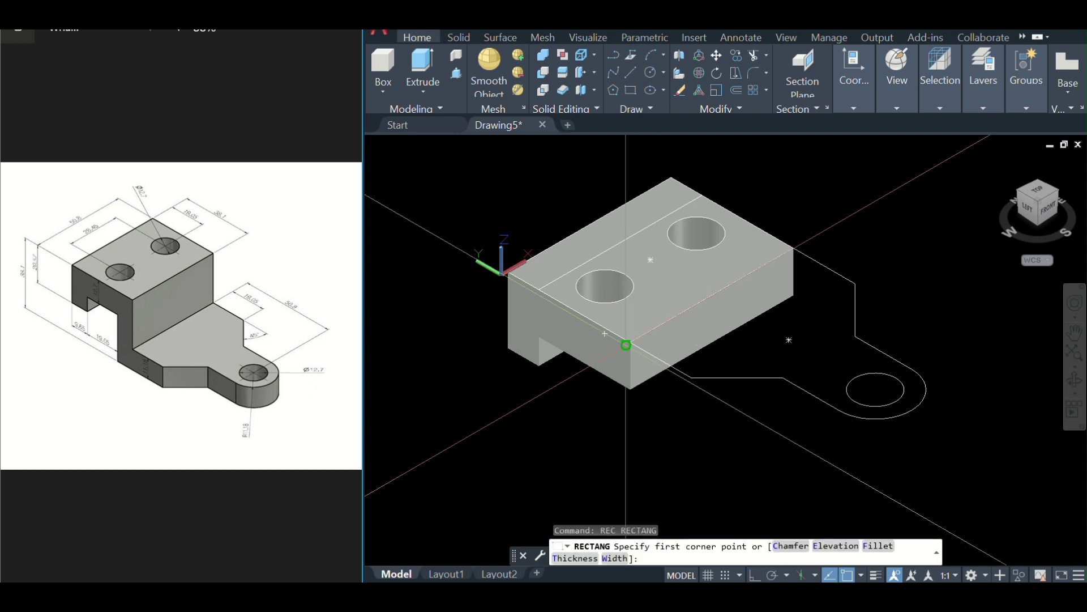
{"action": "left_click", "coordinate": [631, 341]}
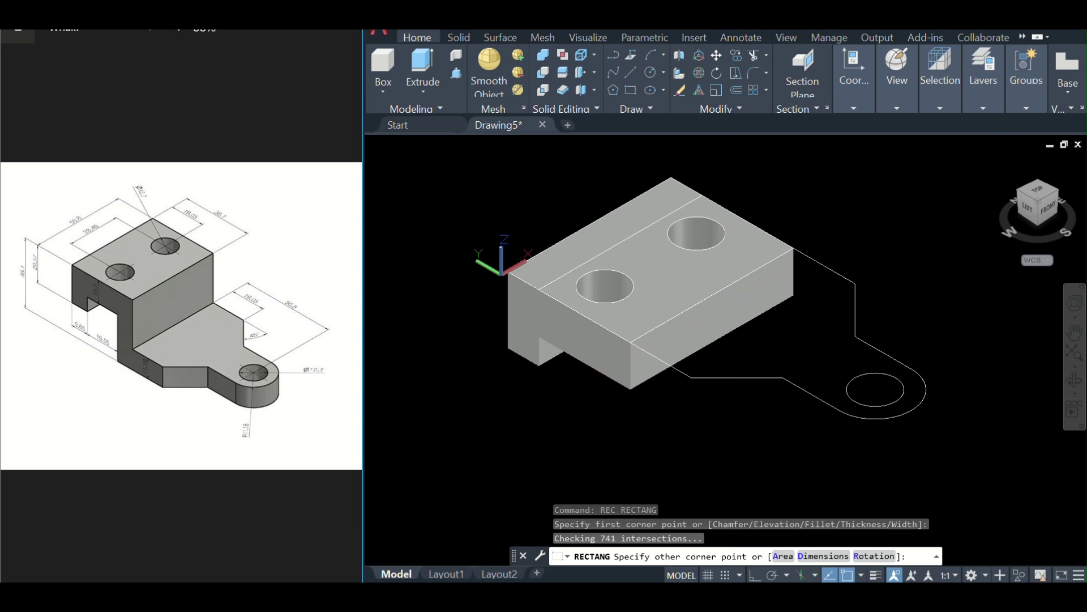
{"action": "key", "text": "Escape"}
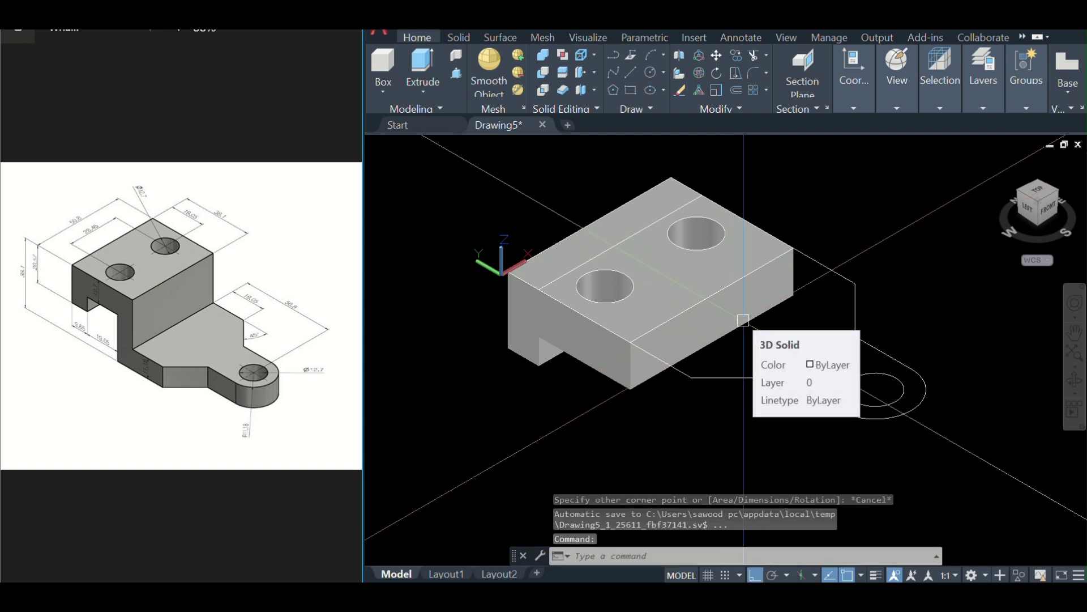
{"action": "left_click", "coordinate": [457, 74]}
{"action": "left_click", "coordinate": [918, 466]}
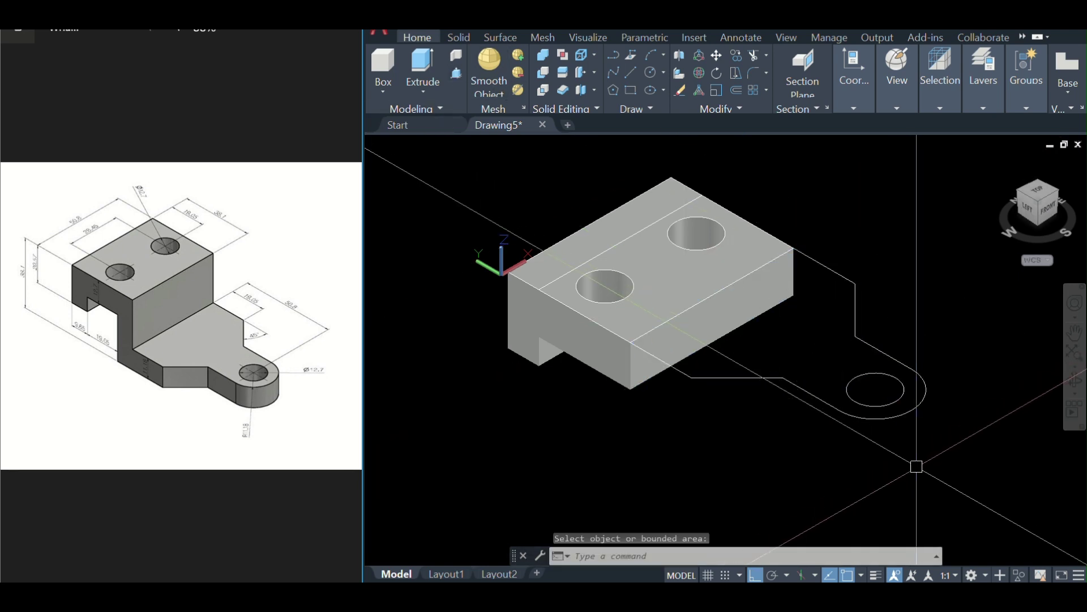
- Move the enclosed arm outline and circle 38.1 units down along Z
{"action": "left_click", "coordinate": [844, 363]}
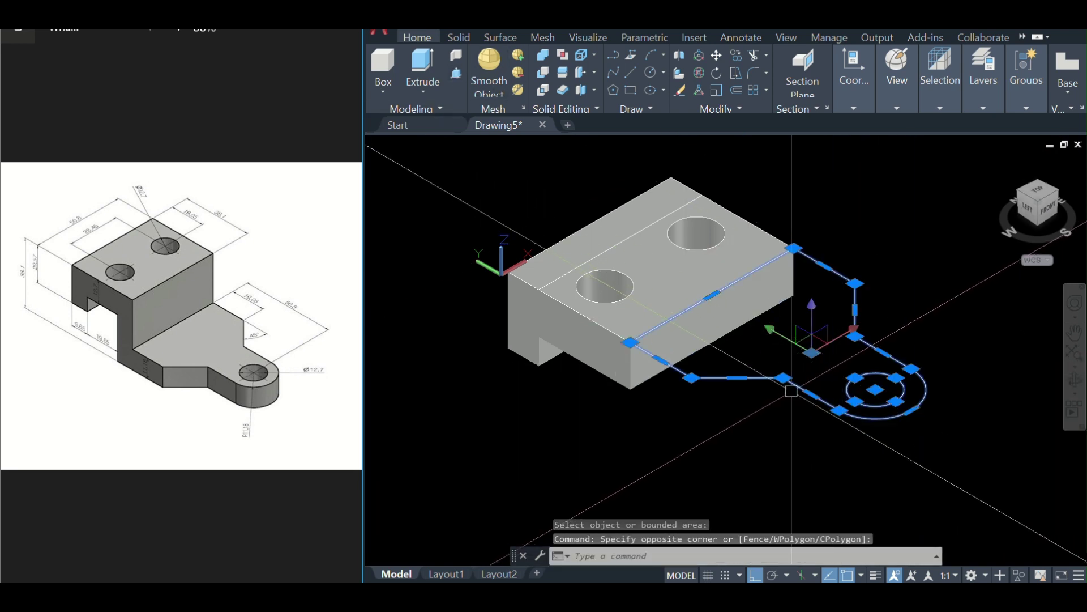
{"action": "type", "text": "m"}
{"action": "key", "text": "Return"}
{"action": "left_click", "coordinate": [734, 378]}
{"action": "type", "text": "38"}
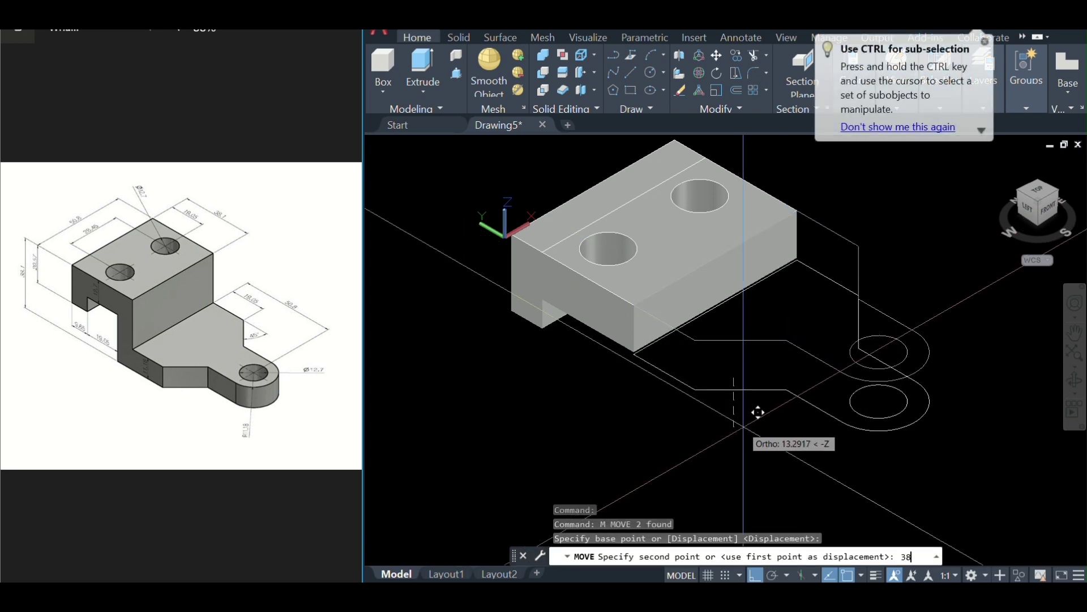
{"action": "type", "text": ".1"}
{"action": "key", "text": "Return"}
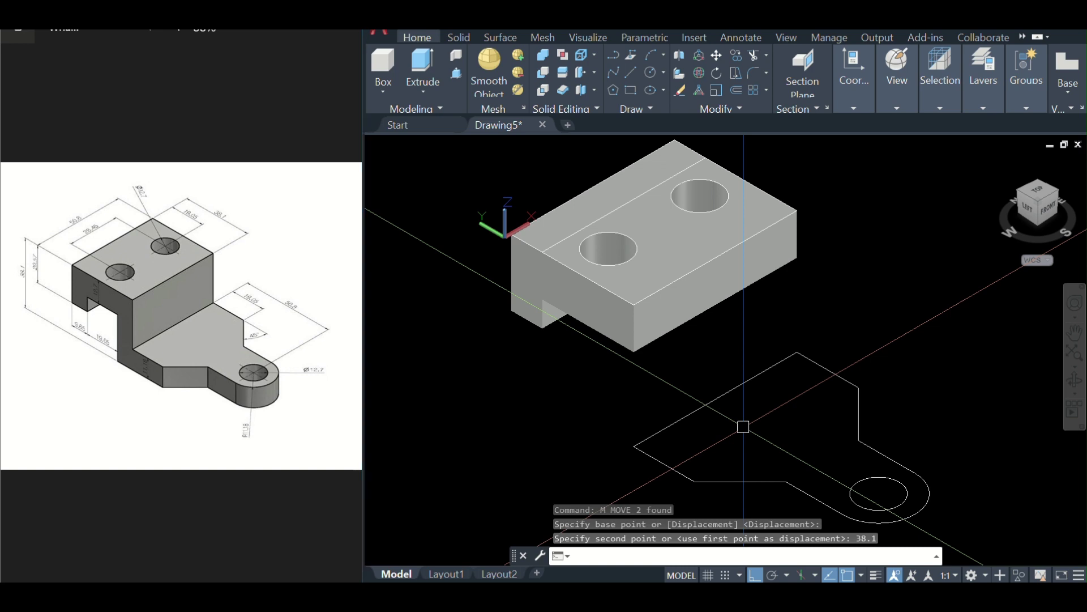
{"action": "left_click", "coordinate": [456, 73]}
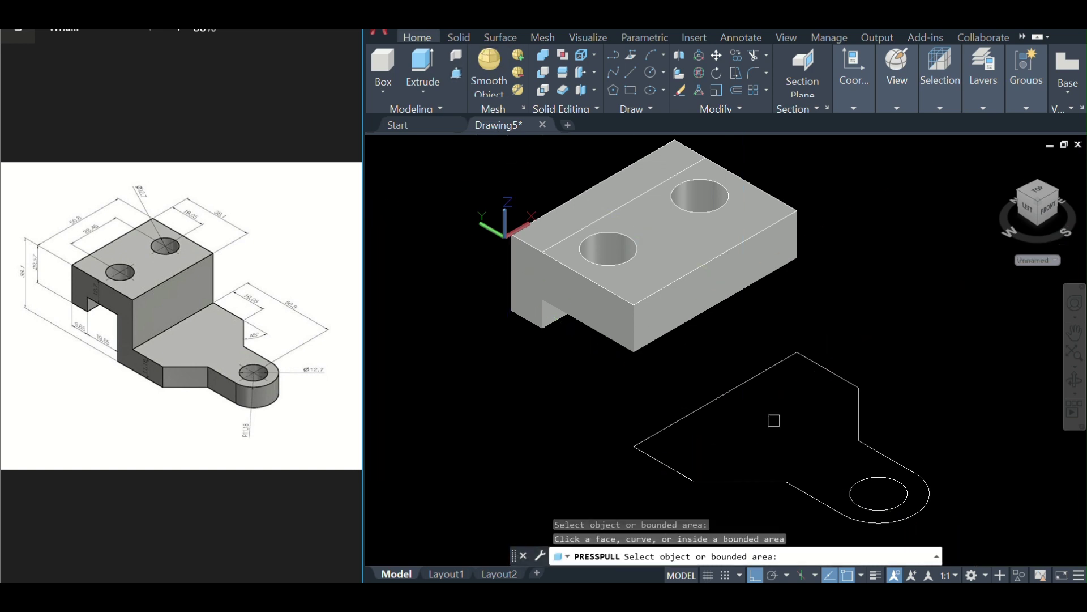
- Press-pull the arm outline 11.18, push its circle through as a hole, and return to isometric
{"action": "left_click", "coordinate": [773, 409]}
{"action": "type", "text": "11.18"}
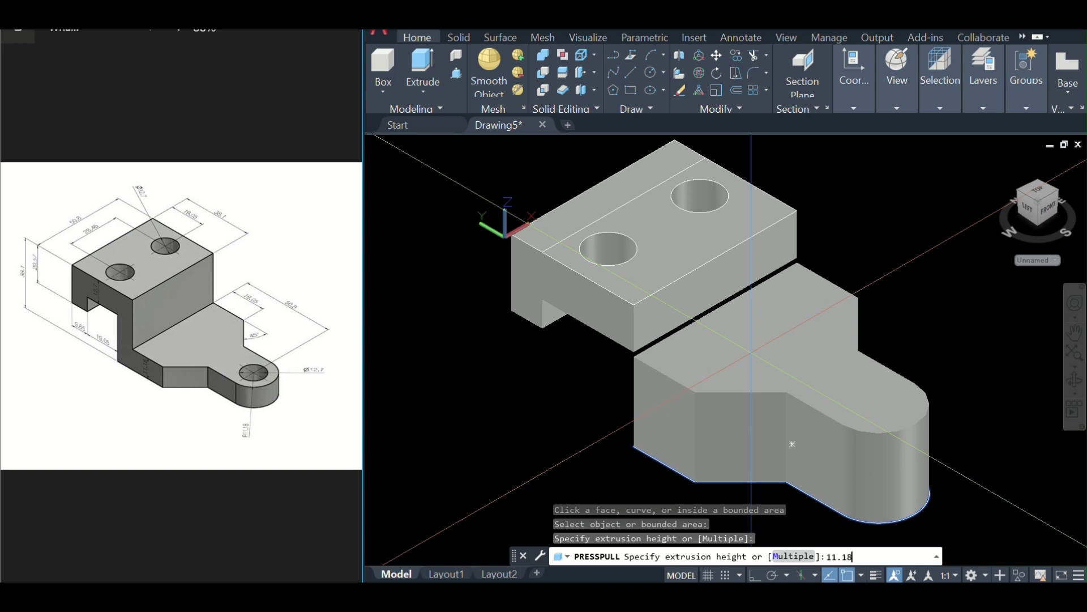
{"action": "key", "text": "Return"}
{"action": "middle_click_drag", "start_coordinate": [725, 268], "coordinate": [679, 272], "text": "shift"}
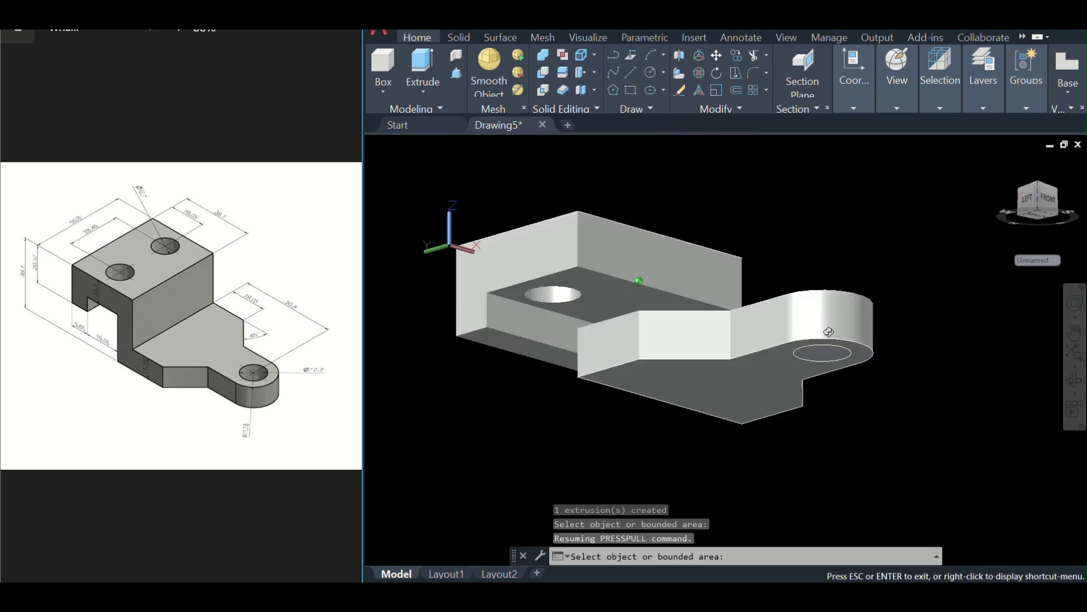
{"action": "left_click", "coordinate": [822, 312]}
{"action": "left_click", "coordinate": [622, 277]}
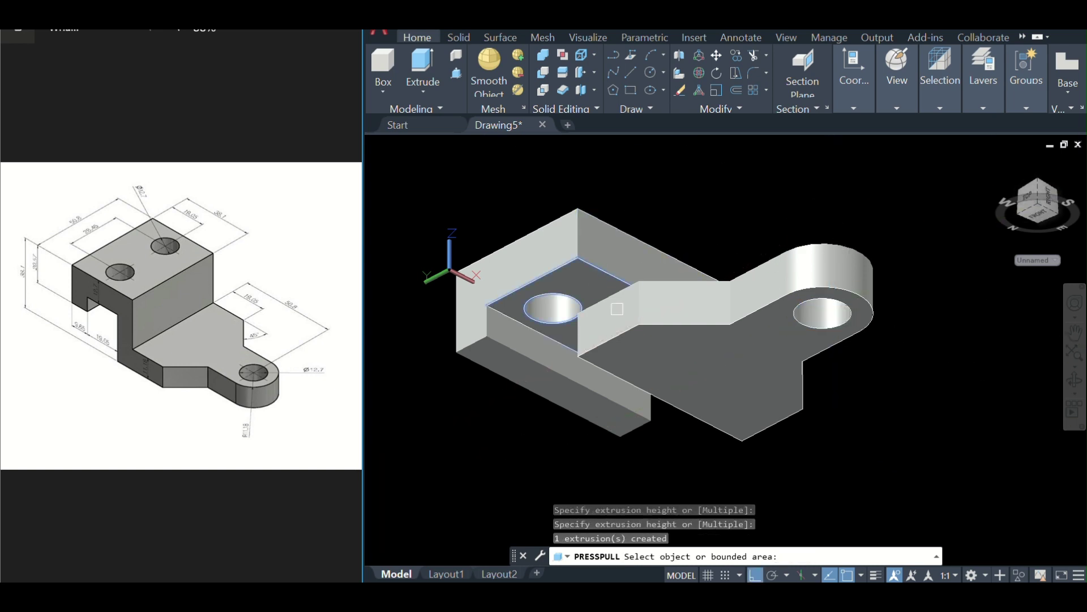
{"action": "middle_click_drag", "start_coordinate": [617, 309], "coordinate": [614, 317], "text": "shift"}
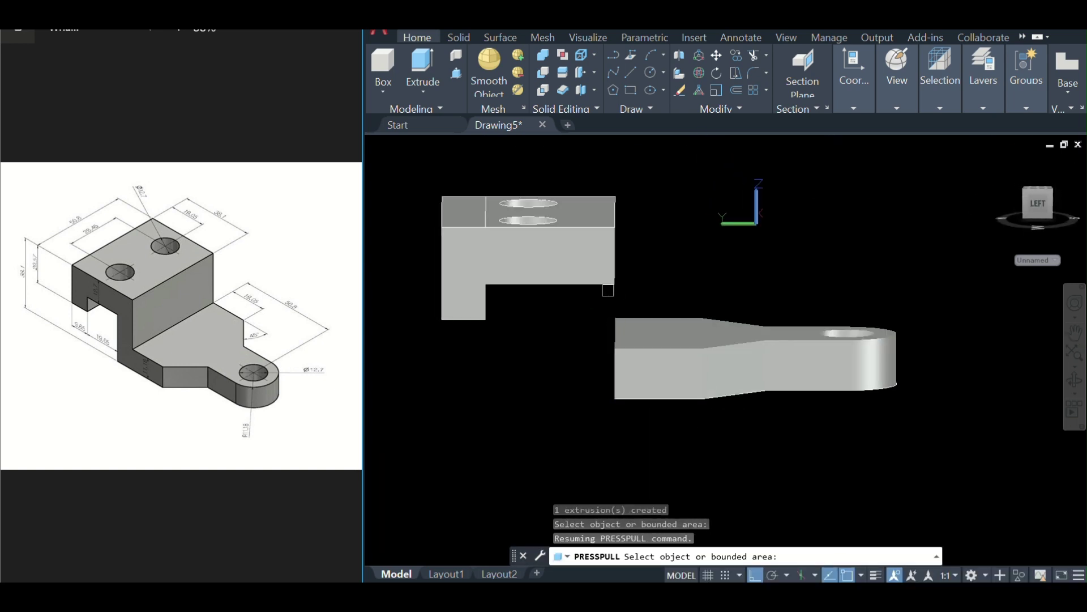
{"action": "key", "text": "Return"}
{"action": "left_click", "coordinate": [1054, 197]}
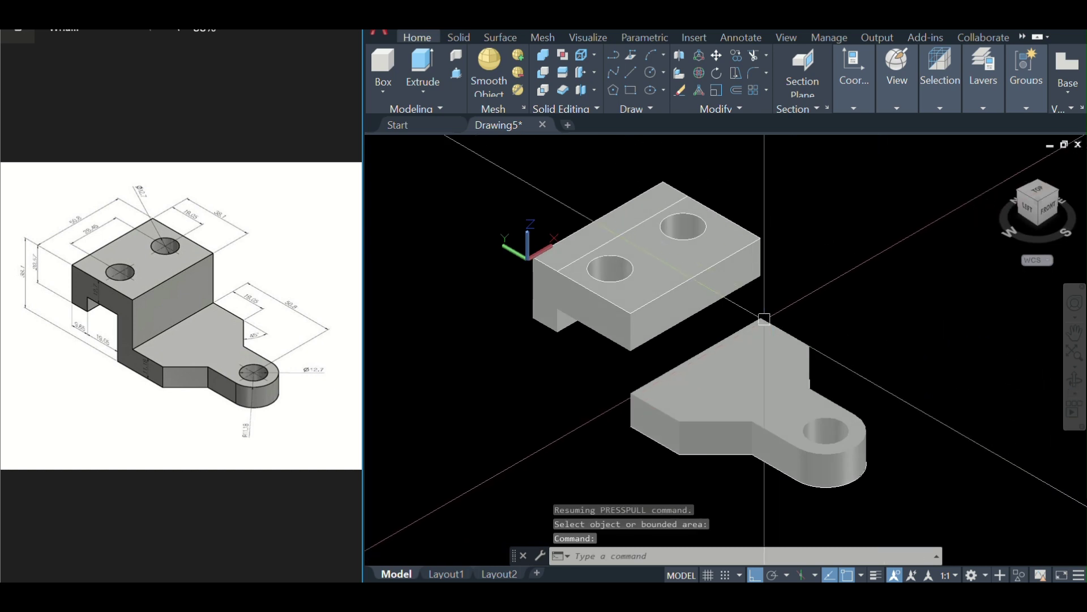
- Try a 19.05 polyline and a rectangle under the block, cancelling both
{"action": "type", "text": "PL"}
{"action": "key", "text": "Return"}
{"action": "left_click", "coordinate": [558, 309]}
{"action": "type", "text": "19.05"}
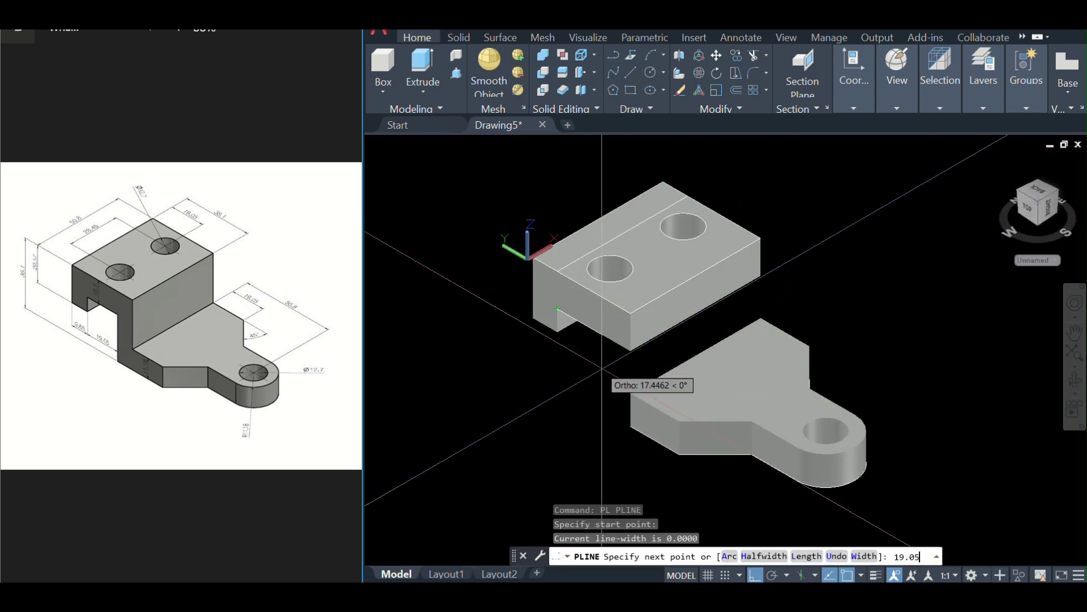
{"action": "key", "text": "Return"}
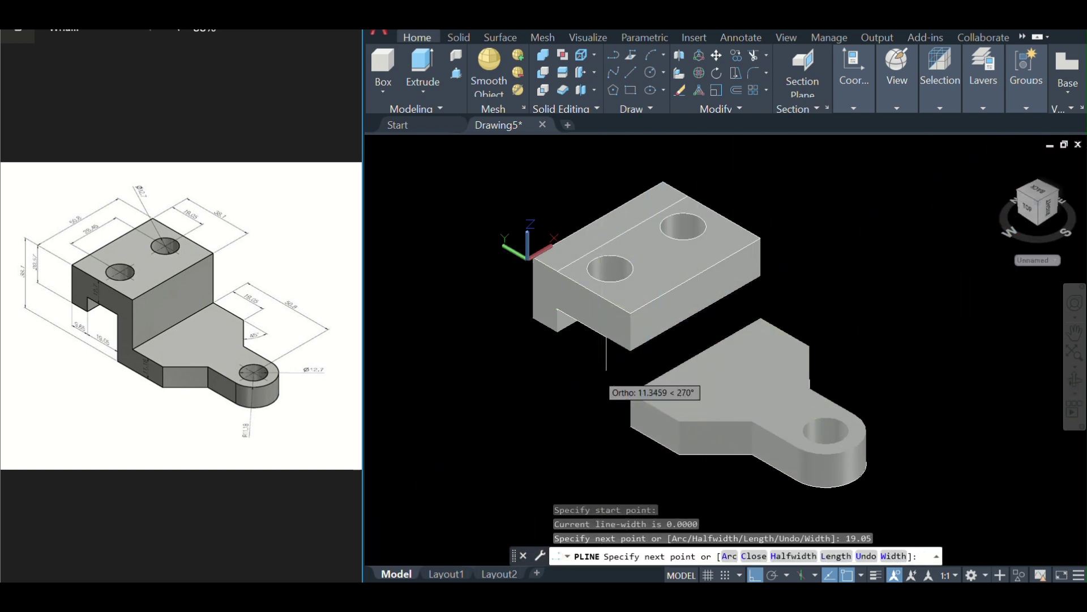
{"action": "key", "text": "Escape"}
{"action": "type", "text": "REC"}
{"action": "key", "text": "Return"}
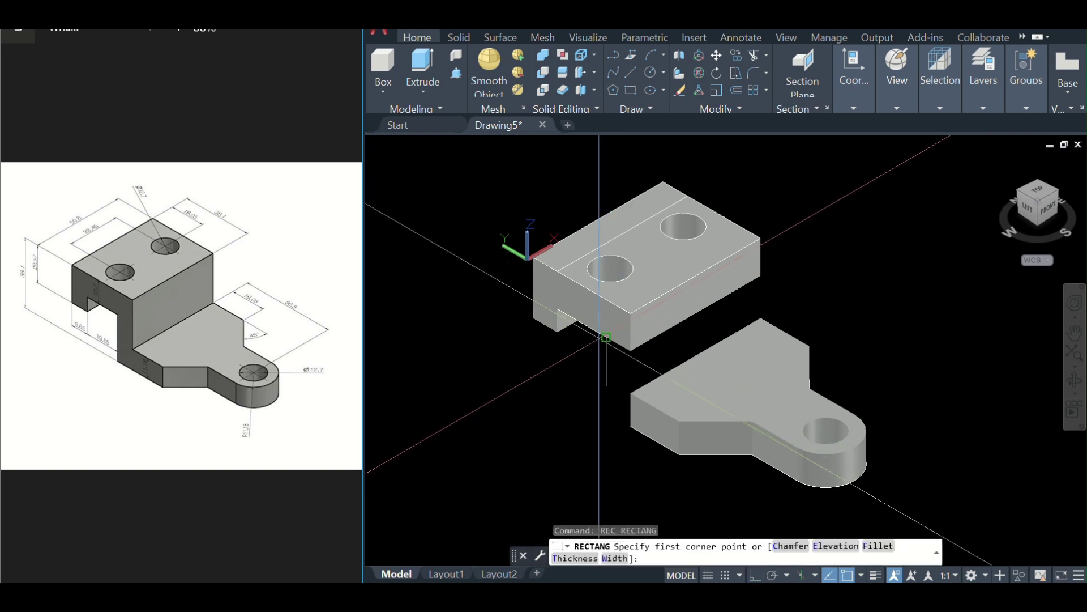
{"action": "left_click", "coordinate": [606, 387]}
{"action": "key", "text": "Escape"}
- Draw the rectangle on the block face and erase the stray object
{"action": "key", "text": "Return"}
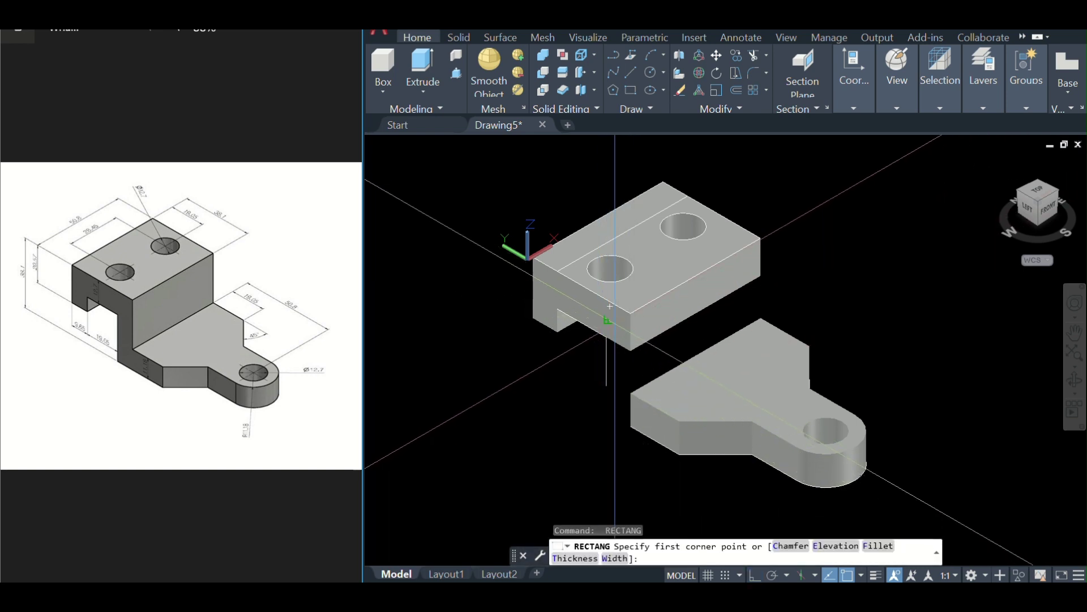
{"action": "left_click", "coordinate": [606, 337]}
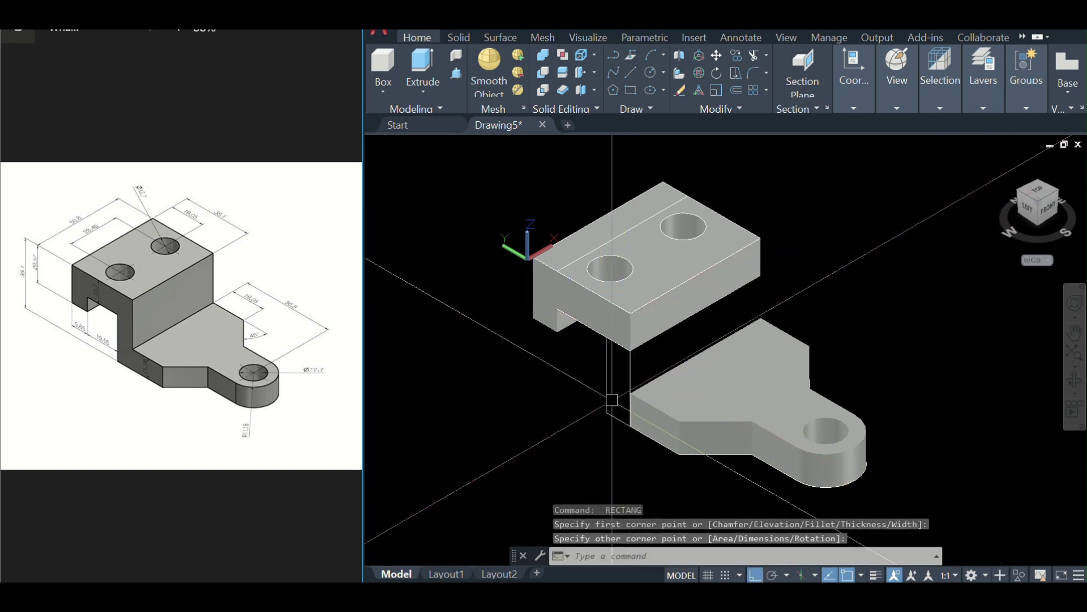
{"action": "key", "text": "Escape"}
{"action": "left_click", "coordinate": [576, 447]}
{"action": "left_click", "coordinate": [605, 324]}
{"action": "type", "text": "E"}
{"action": "key", "text": "Return"}
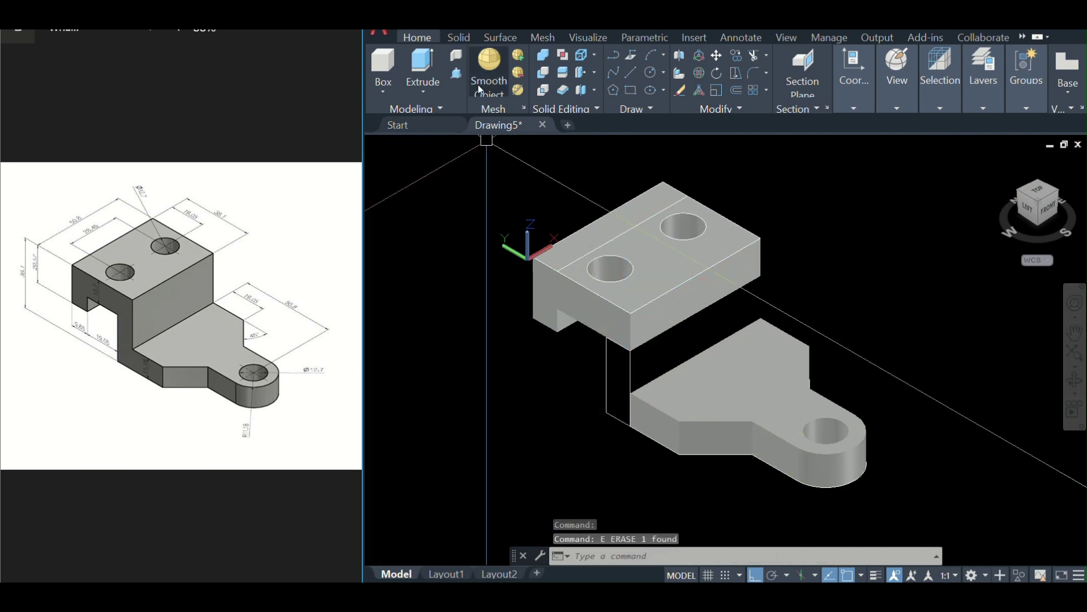
- Press-pull the small rectangle -50.8 to form the connecting wall
{"action": "key", "text": "ctrl+shift+e"}
{"action": "left_click", "coordinate": [617, 382]}
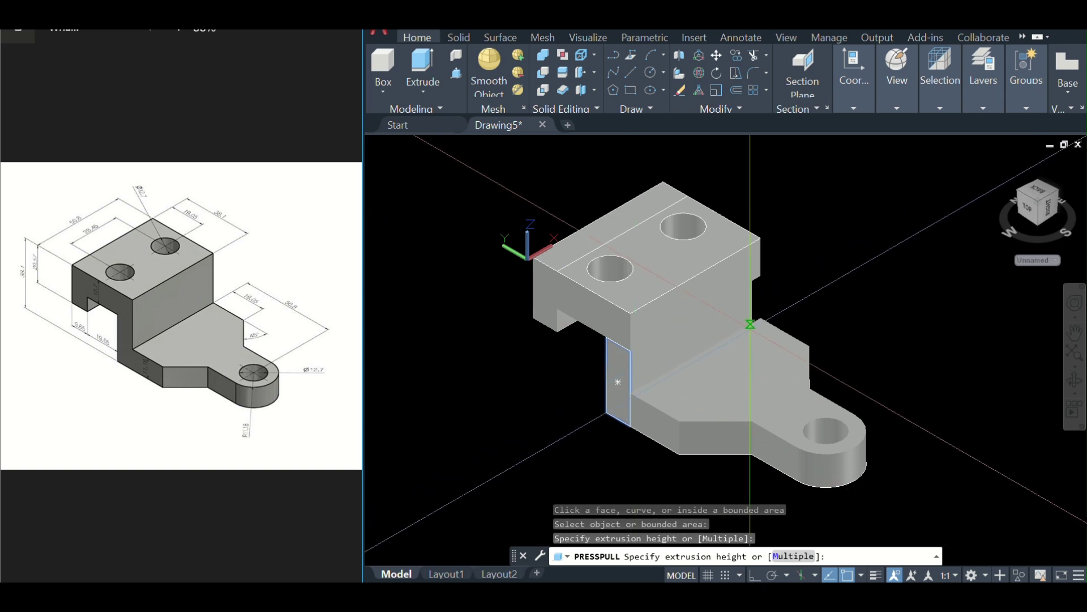
{"action": "type", "text": "50.8"}
{"action": "key", "text": "Return"}
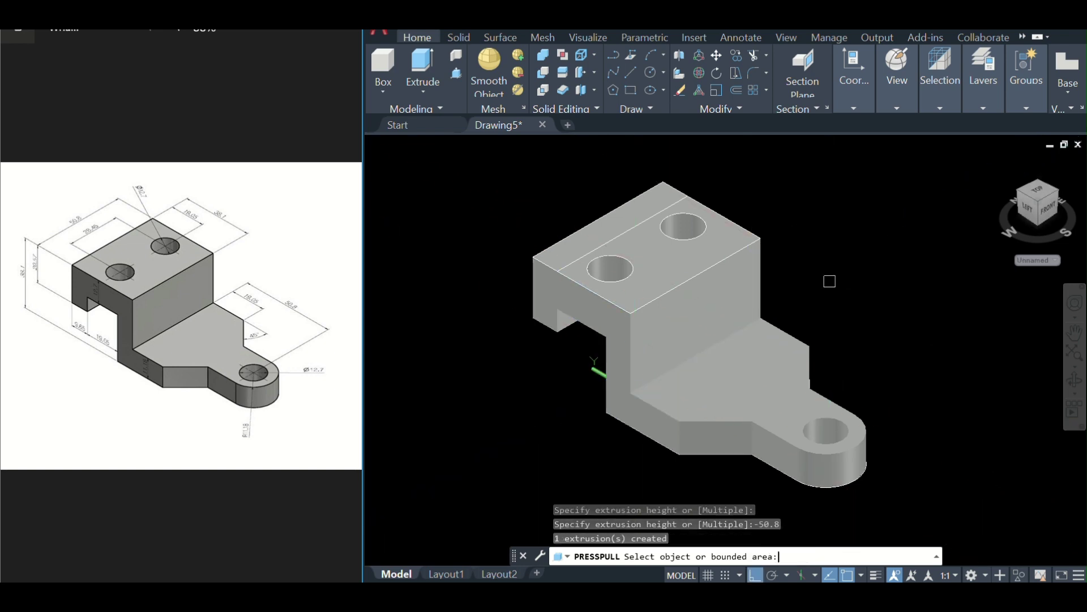
{"action": "key", "text": "Return"}
- Select the upper block and its second top hole, then run SELECTSIMILAR (SS)
{"action": "left_click", "coordinate": [668, 249], "text": "ctrl"}
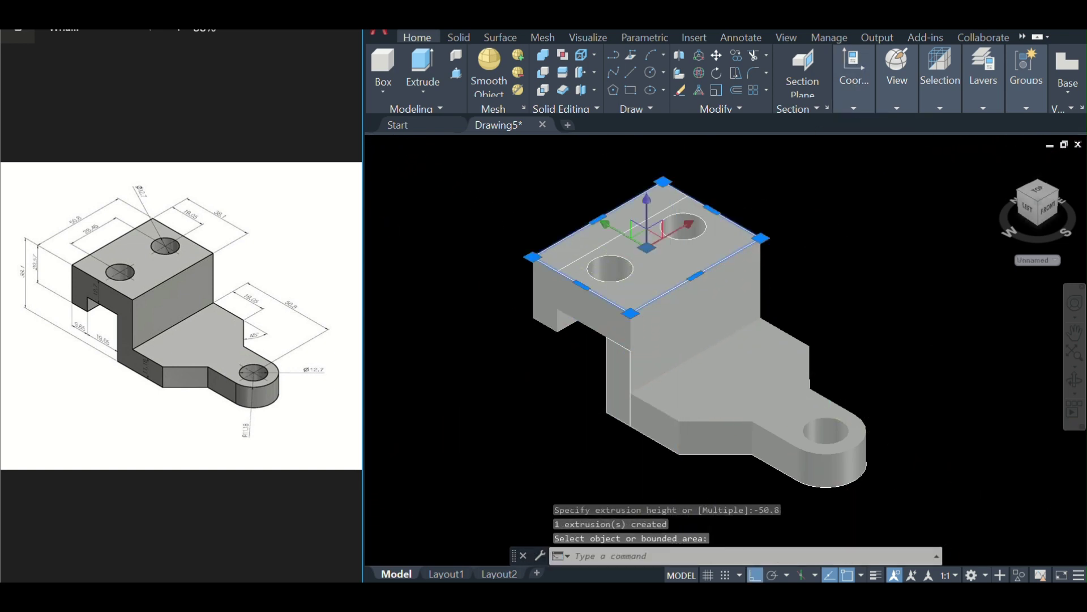
{"action": "key", "text": "Escape"}
{"action": "left_click", "coordinate": [630, 266]}
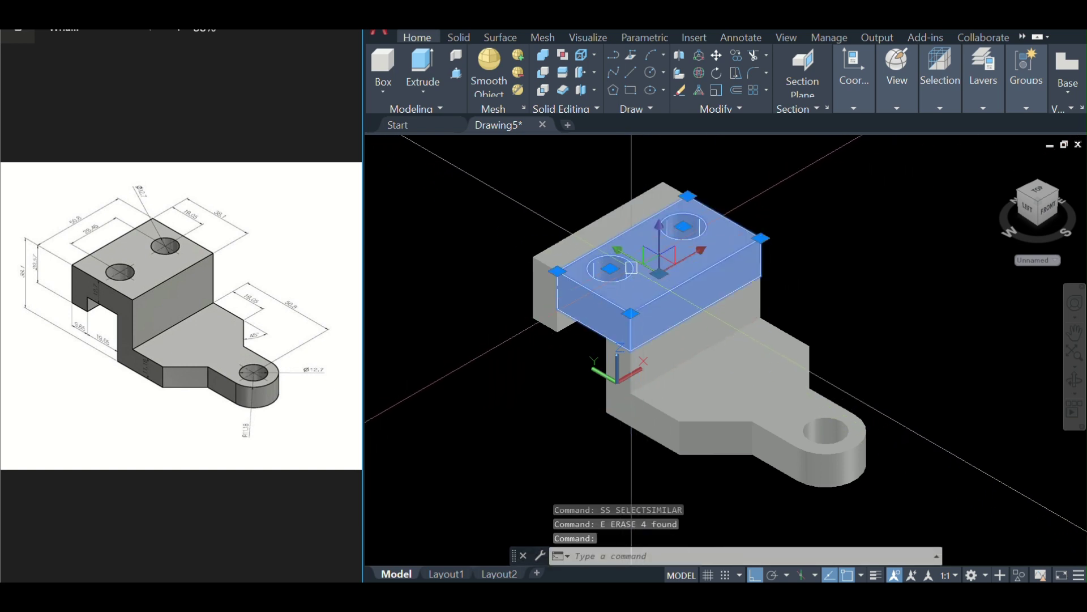
{"action": "key", "text": "Escape"}
{"action": "scroll", "coordinate": [630, 265], "scroll_direction": "up", "scroll_amount": 5}
{"action": "scroll", "coordinate": [514, 270], "scroll_direction": "down", "scroll_amount": 3}
{"action": "left_click", "coordinate": [603, 240]}
{"action": "type", "text": "SS"}
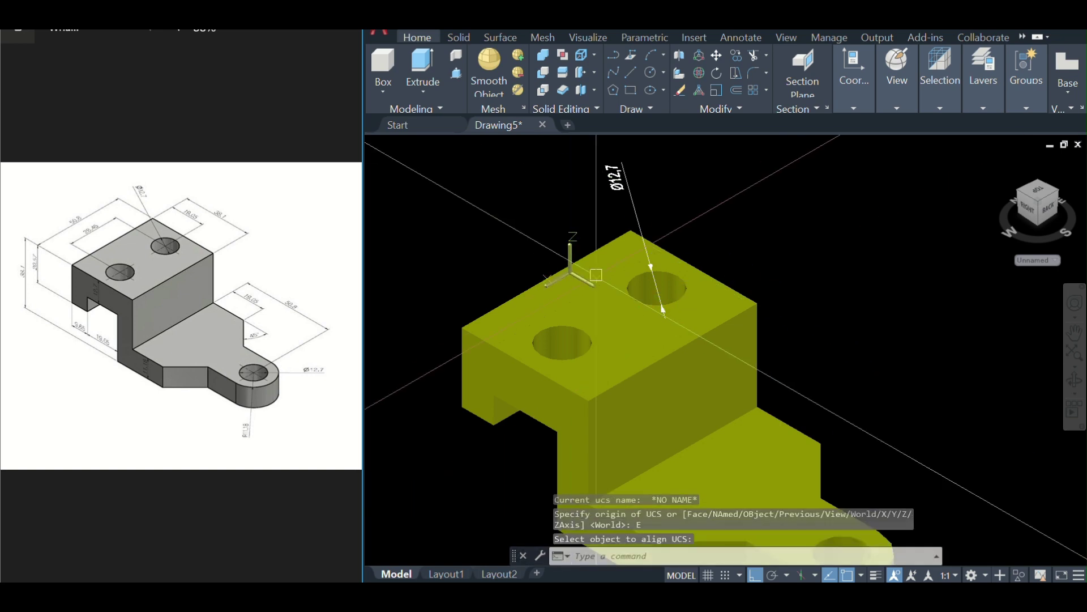
- Add aligned dimensions 38.1, 28.45 and 50.8 along the upper block's top edges
{"action": "left_click", "coordinate": [751, 303]}
{"action": "left_click", "coordinate": [805, 272]}
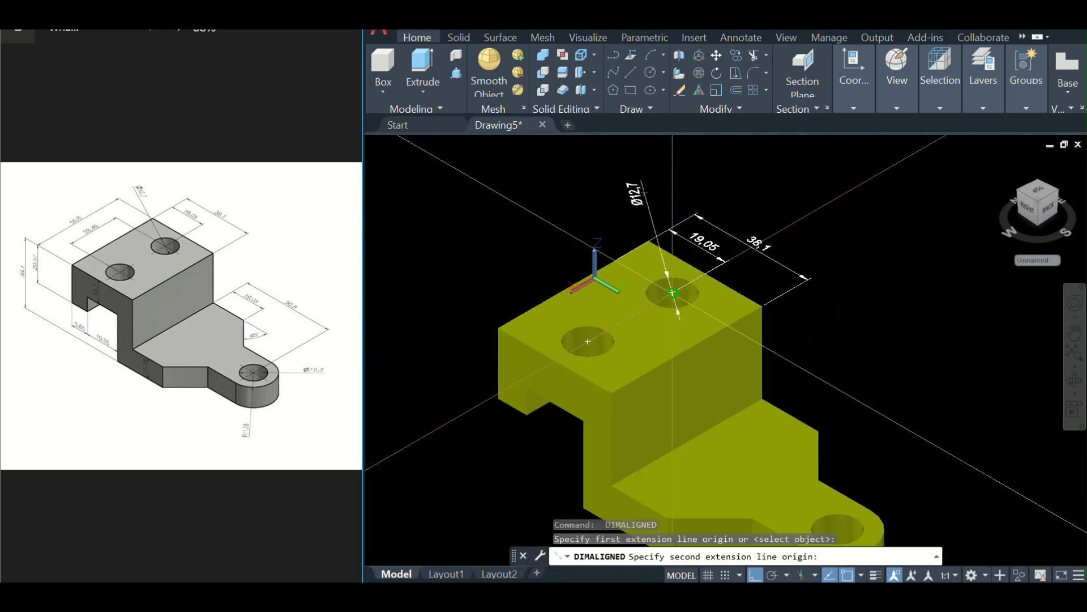
{"action": "type", "text": "DAL"}
{"action": "key", "text": "Return"}
{"action": "left_click", "coordinate": [673, 293]}
{"action": "left_click", "coordinate": [587, 339]}
{"action": "left_click", "coordinate": [538, 264]}
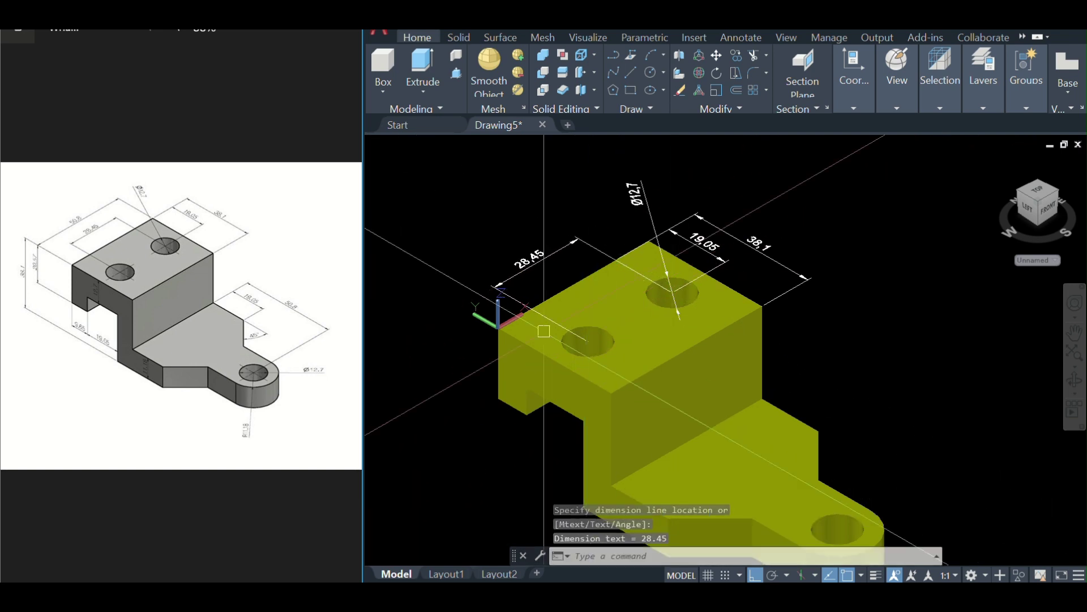
{"action": "key", "text": "Return"}
{"action": "left_click", "coordinate": [656, 235]}
{"action": "left_click", "coordinate": [574, 201]}
- Align the UCS to the front face and dimension the 12.7 notch height
{"action": "type", "text": "UCS"}
{"action": "key", "text": "Return"}
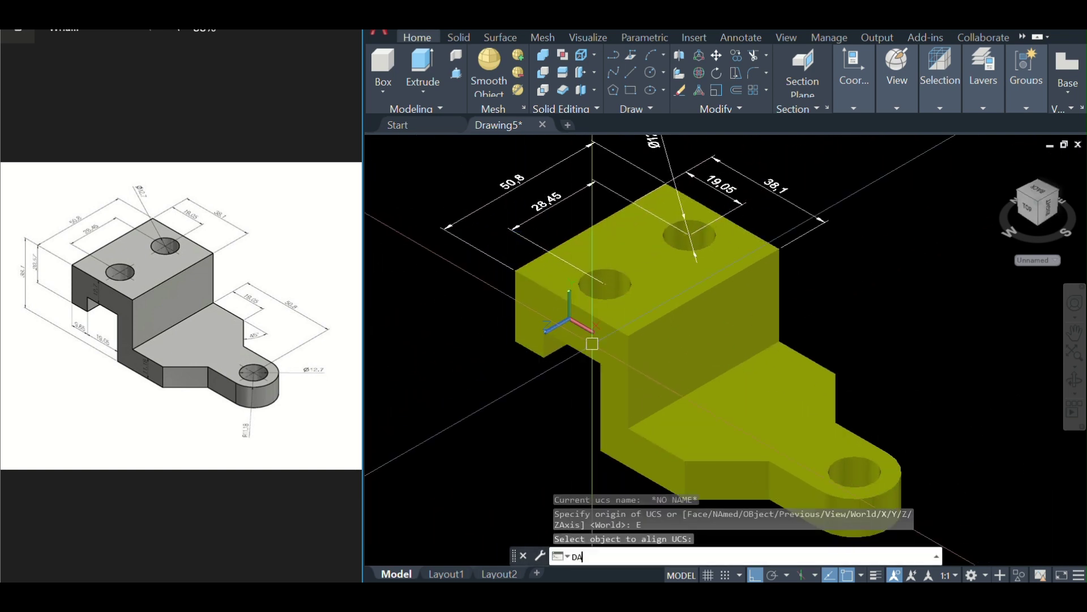
{"action": "scroll", "coordinate": [574, 317], "scroll_direction": "up", "scroll_amount": 3}
{"action": "left_click", "coordinate": [565, 260]}
{"action": "left_click", "coordinate": [559, 373]}
{"action": "scroll", "coordinate": [548, 382], "scroll_direction": "down", "scroll_amount": 2}
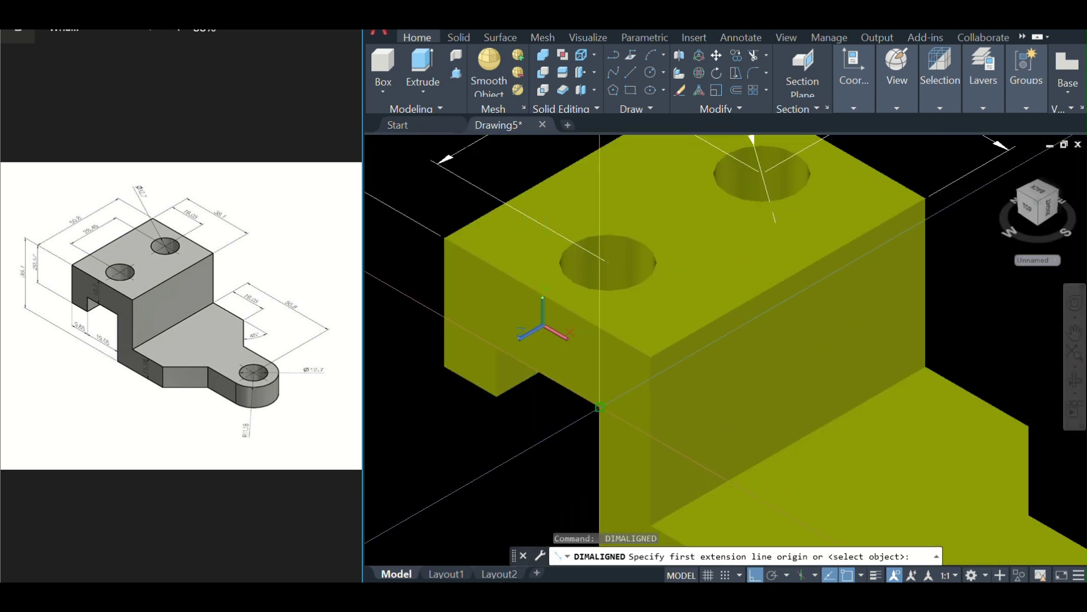
{"action": "left_click", "coordinate": [561, 409]}
- Realign the UCS and add the 20.57 and 11.32 height dimensions
{"action": "type", "text": "UCS"}
{"action": "key", "text": "Return"}
{"action": "type", "text": "E"}
- Reposition the UCS at the notch corner and add the 38.1 height dimension
{"action": "key", "text": "Return"}
{"action": "type", "text": "D"}
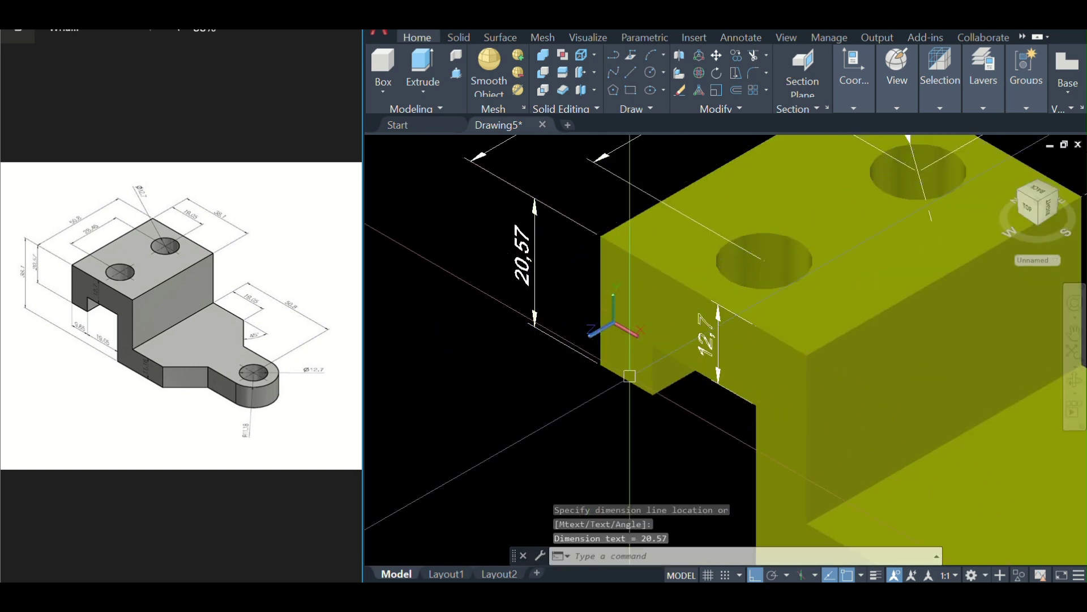
{"action": "left_click", "coordinate": [629, 375]}
{"action": "scroll", "coordinate": [629, 375], "scroll_direction": "down", "scroll_amount": 3}
{"action": "left_click", "coordinate": [680, 317]}
{"action": "left_click", "coordinate": [657, 300]}
{"action": "type", "text": "UCS"}
{"action": "key", "text": "Return"}
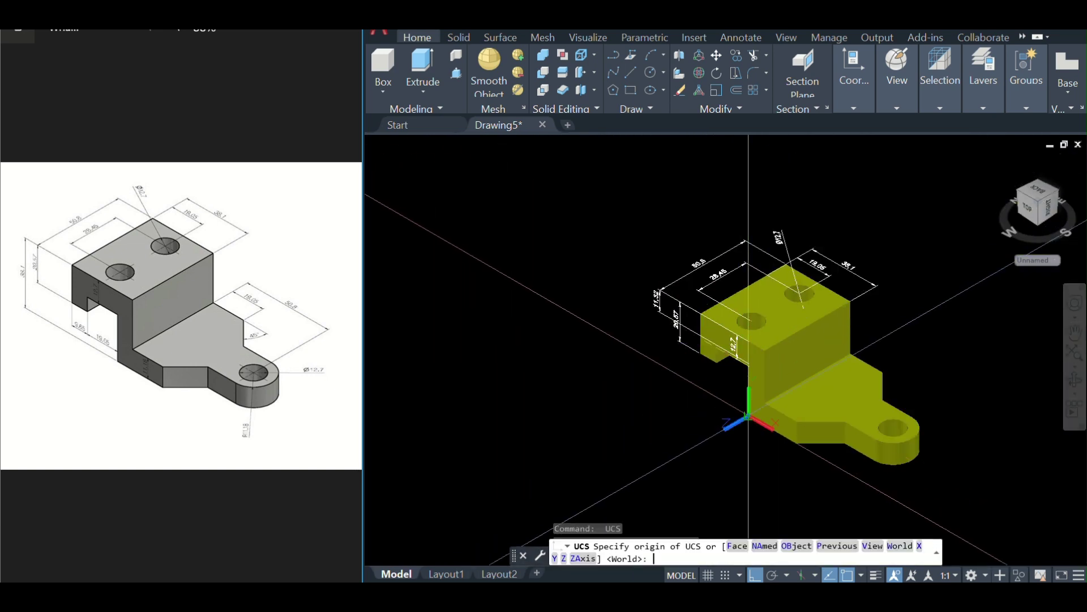
{"action": "key", "text": "Escape"}
{"action": "type", "text": "UCS"}
{"action": "key", "text": "Return"}
{"action": "scroll", "coordinate": [747, 412], "scroll_direction": "up", "scroll_amount": 3}
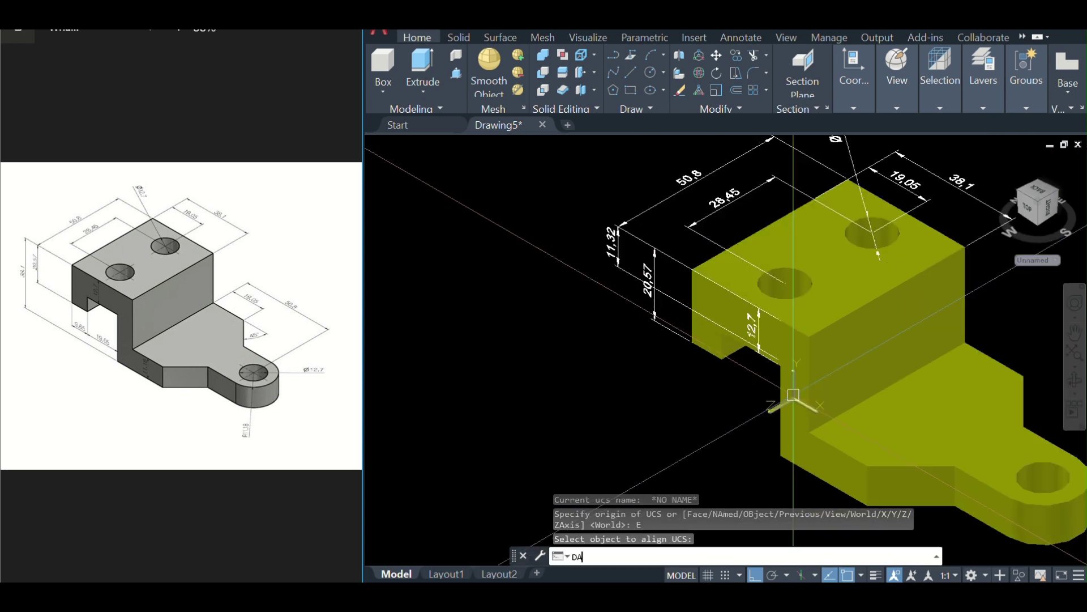
{"action": "left_click", "coordinate": [692, 271]}
{"action": "left_click", "coordinate": [780, 453]}
{"action": "left_click", "coordinate": [593, 249]}
{"action": "key", "text": "Escape"}
{"action": "left_click", "coordinate": [768, 383]}
- Add the 19.05 dimension under the notch and align the UCS to the base tab
{"action": "scroll", "coordinate": [703, 452], "scroll_direction": "up", "scroll_amount": 2}
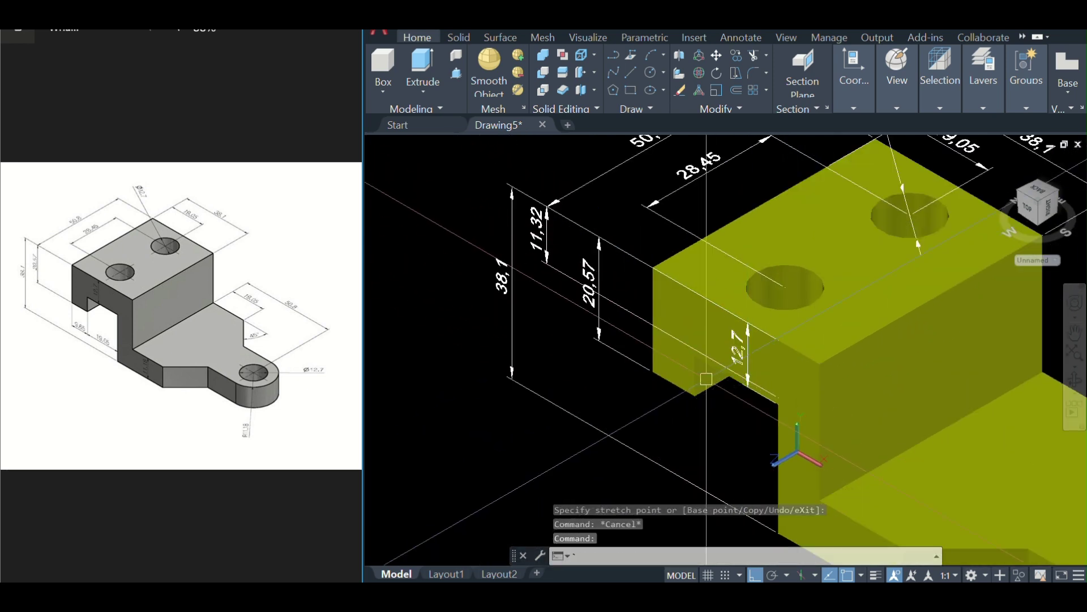
{"action": "left_click", "coordinate": [778, 397]}
{"action": "left_click", "coordinate": [692, 448]}
{"action": "scroll", "coordinate": [702, 431], "scroll_direction": "down", "scroll_amount": 3}
{"action": "type", "text": "UCS Select object to align UCS:"}
{"action": "left_click", "coordinate": [687, 374]}
{"action": "type", "text": "DAL"}
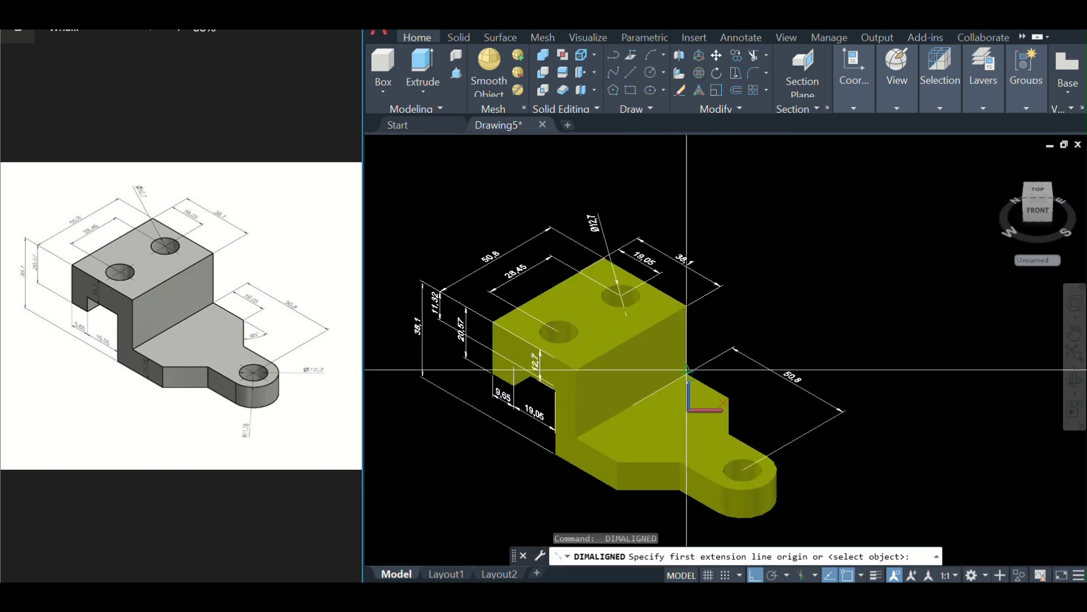
- Dimension the base tab length 19.05 and add the 45° angle
{"action": "left_click", "coordinate": [687, 369]}
{"action": "scroll", "coordinate": [687, 369], "scroll_direction": "up", "scroll_amount": 3}
{"action": "left_click", "coordinate": [753, 419]}
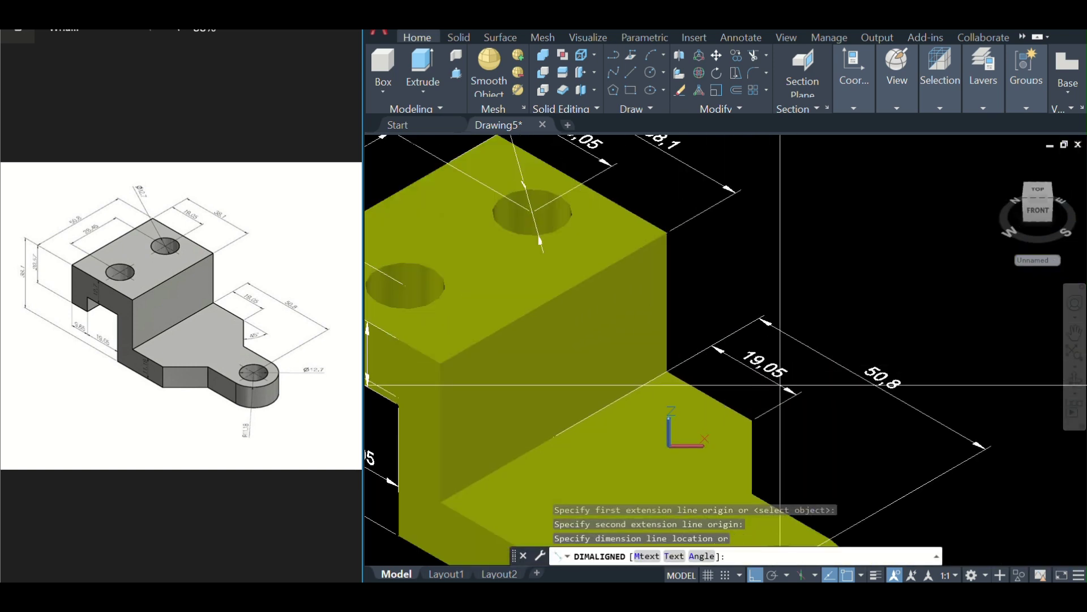
{"action": "left_click", "coordinate": [780, 386]}
{"action": "scroll", "coordinate": [780, 385], "scroll_direction": "down", "scroll_amount": 3}
{"action": "scroll", "coordinate": [760, 400], "scroll_direction": "up", "scroll_amount": 3}
{"action": "left_click", "coordinate": [731, 362]}
{"action": "scroll", "coordinate": [755, 431], "scroll_direction": "down", "scroll_amount": 3}
- Add the Ø12.7 diameter dimension to the base tab hole
{"action": "type", "text": "DR"}
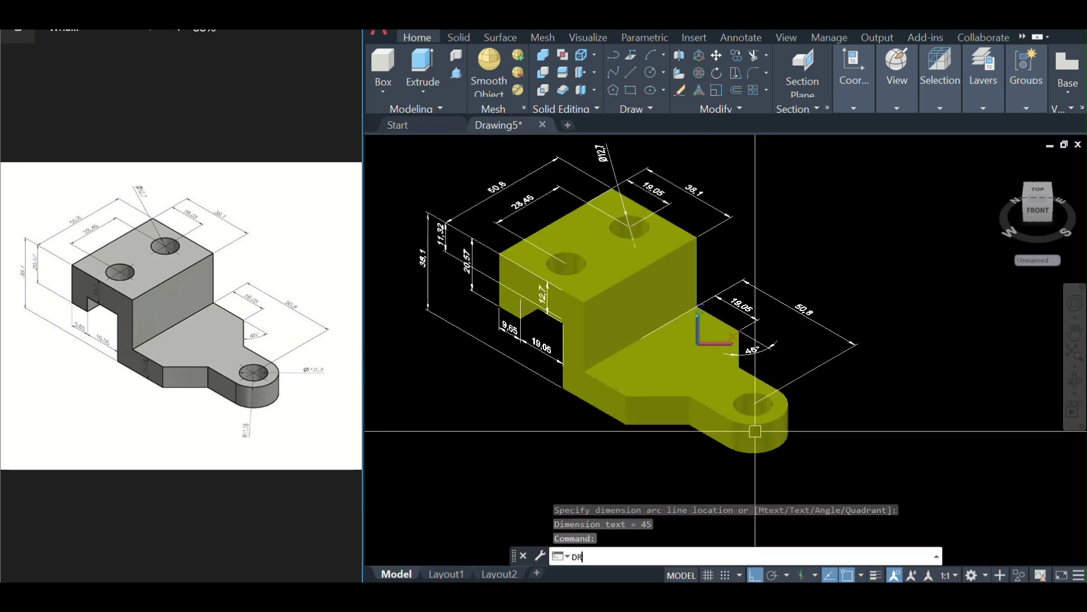
{"action": "type", "text": "A"}
{"action": "key", "text": "Return"}
{"action": "scroll", "coordinate": [755, 431], "scroll_direction": "up", "scroll_amount": 2}
{"action": "key", "text": "Return"}
{"action": "left_click", "coordinate": [771, 392]}
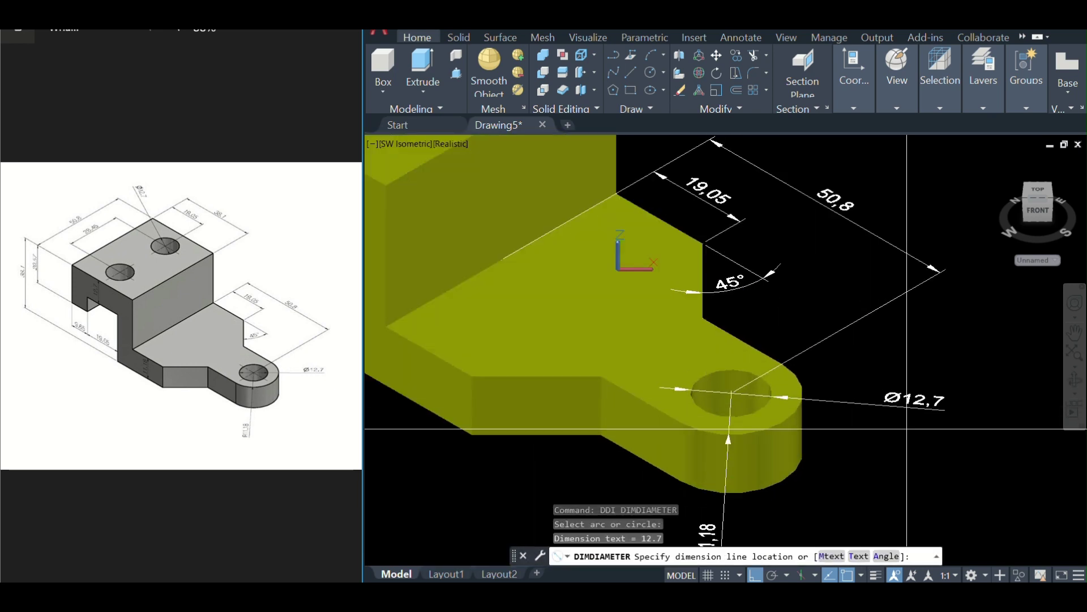
{"action": "left_click", "coordinate": [884, 396]}
{"action": "scroll", "coordinate": [656, 444], "scroll_direction": "down", "scroll_amount": 3}
- Close a stray database palette, add the 11.18 aligned dimension, and orbit to review
{"action": "type", "text": "DATABASE"}
{"action": "key", "text": "Return"}
{"action": "left_click", "coordinate": [81, 109]}
{"action": "type", "text": "DIMALIGNED"}
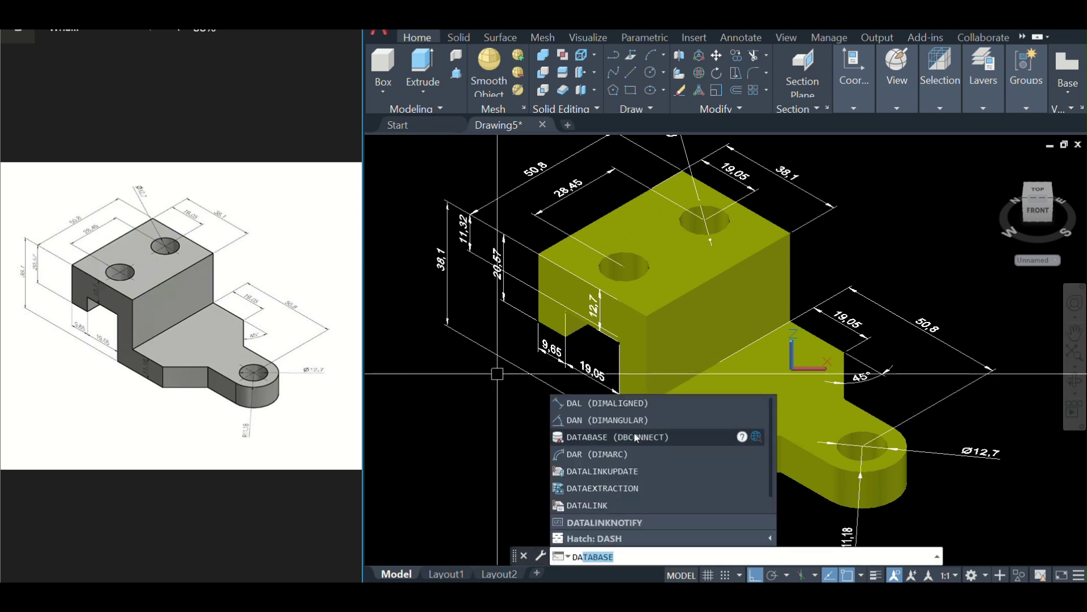
{"action": "key", "text": "Return"}
{"action": "scroll", "coordinate": [656, 444], "scroll_direction": "up", "scroll_amount": 5}
{"action": "left_click", "coordinate": [634, 425]}
{"action": "left_click", "coordinate": [634, 340]}
{"action": "left_click", "coordinate": [537, 406]}
{"action": "key", "text": "Escape"}
{"action": "scroll", "coordinate": [537, 405], "scroll_direction": "down", "scroll_amount": 3}
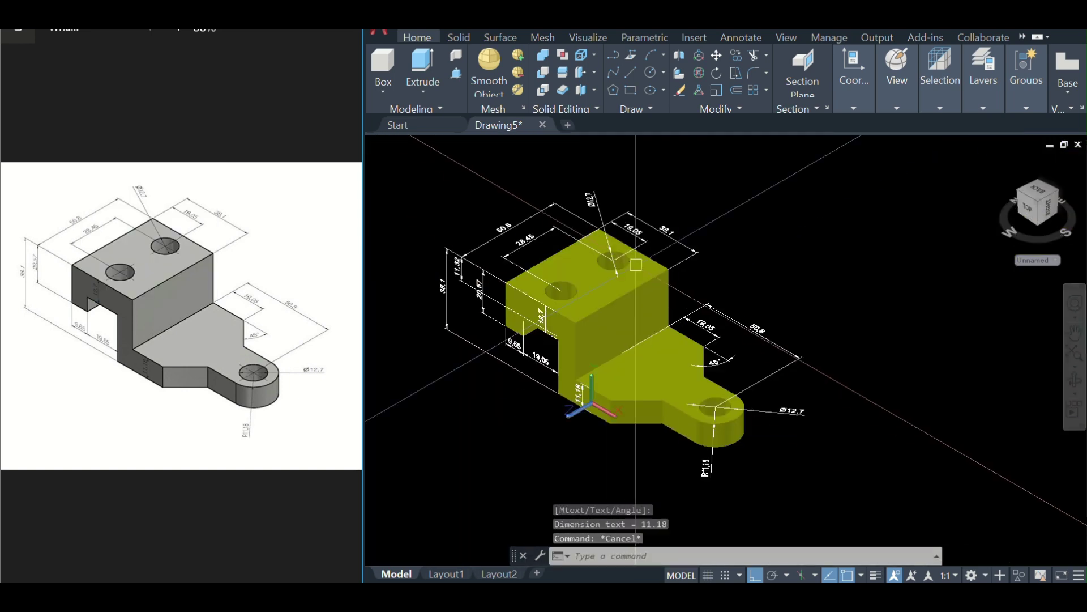
{"action": "mouse_move", "coordinate": [606, 185]}
{"action": "middle_mouse_down"}
{"action": "mouse_move", "coordinate": [646, 230]}
{"action": "mouse_move", "coordinate": [862, 356]}
{"action": "middle_mouse_up"}
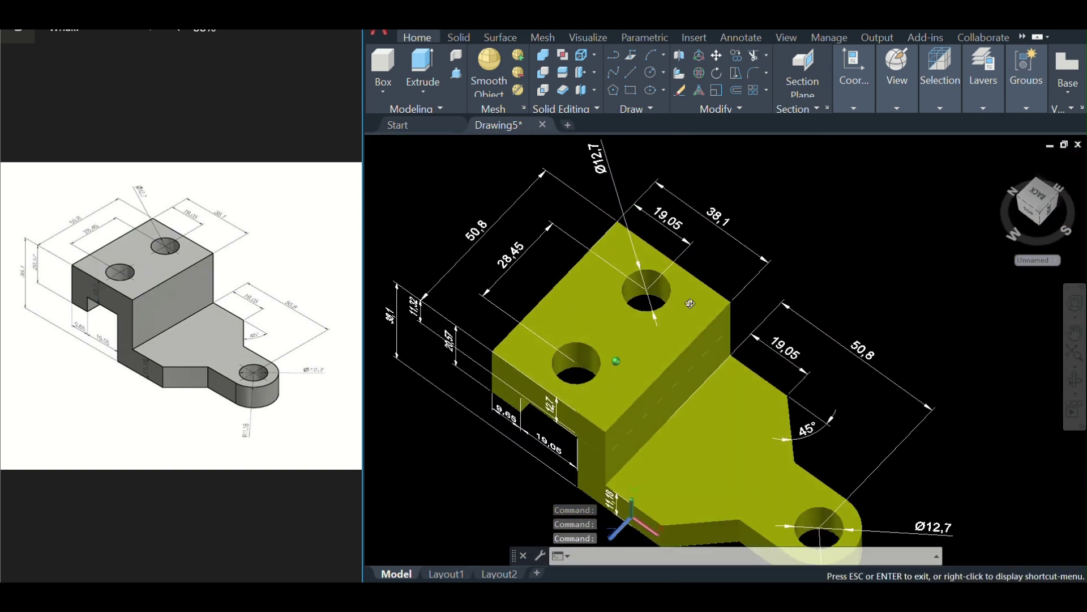